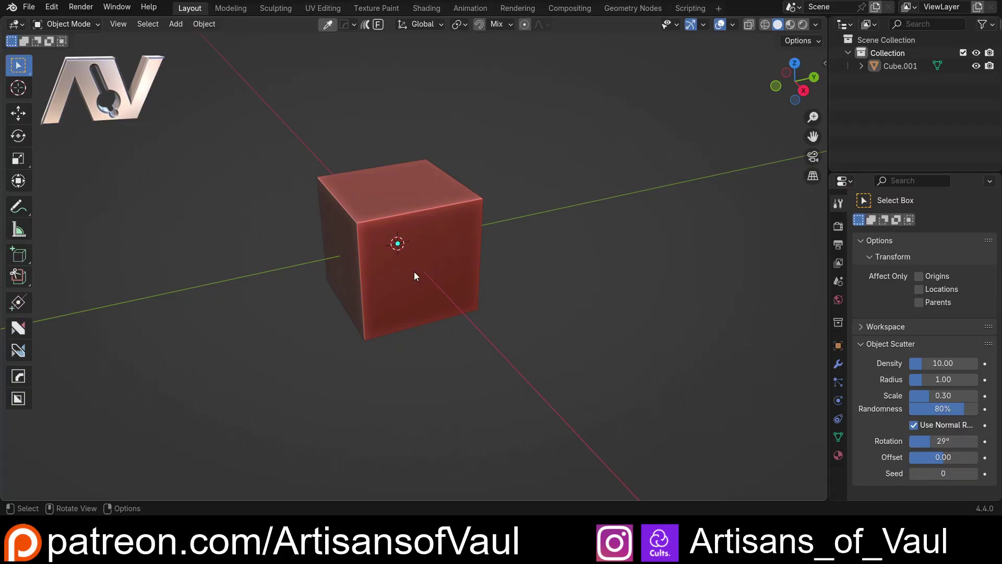
# Flatten the cube into a thin slab and bevel its edges with the HOps Q menu.
pyautogui.press('s')
pyautogui.hotkey('shift', 'z')
pyautogui.click(447, 232)
pyautogui.scroll(-2, 447, 233)
pyautogui.press('q')
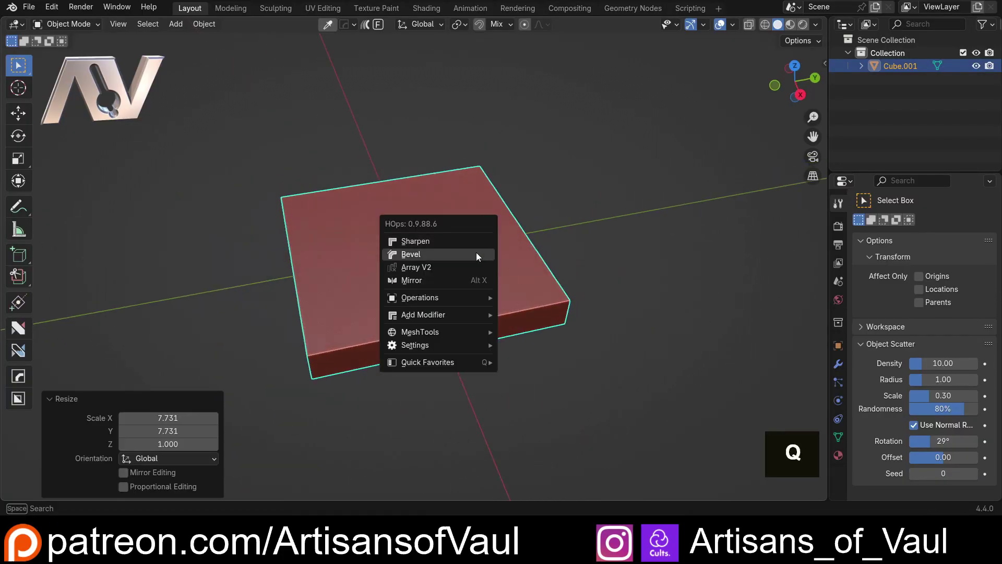
pyautogui.click(476, 254)
pyautogui.click(512, 260)
# Cut two BoxCutter notches into the slab's top-right corner and bottom edge.
pyautogui.moveTo(512, 260); pyautogui.dragTo(483, 302, button='middle')
pyautogui.hotkey('alt', 'w')
pyautogui.moveTo(449, 216); pyautogui.dragTo(555, 213)
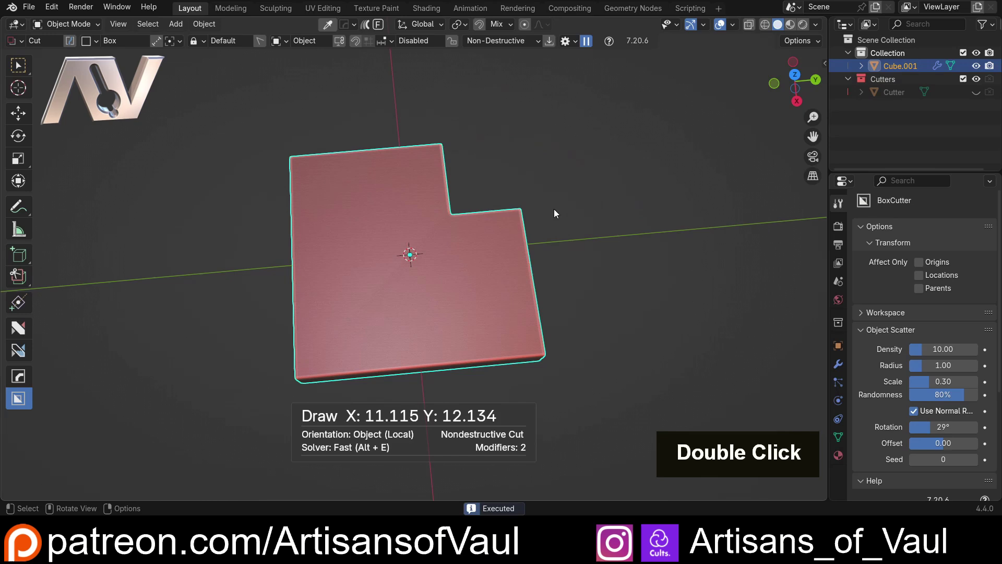
pyautogui.moveTo(377, 366); pyautogui.dragTo(406, 283)
# Cut a round hole near the plate's centre using a circular cutter shape.
pyautogui.press('Escape')
pyautogui.doubleClick(406, 381)
pyautogui.press('d')
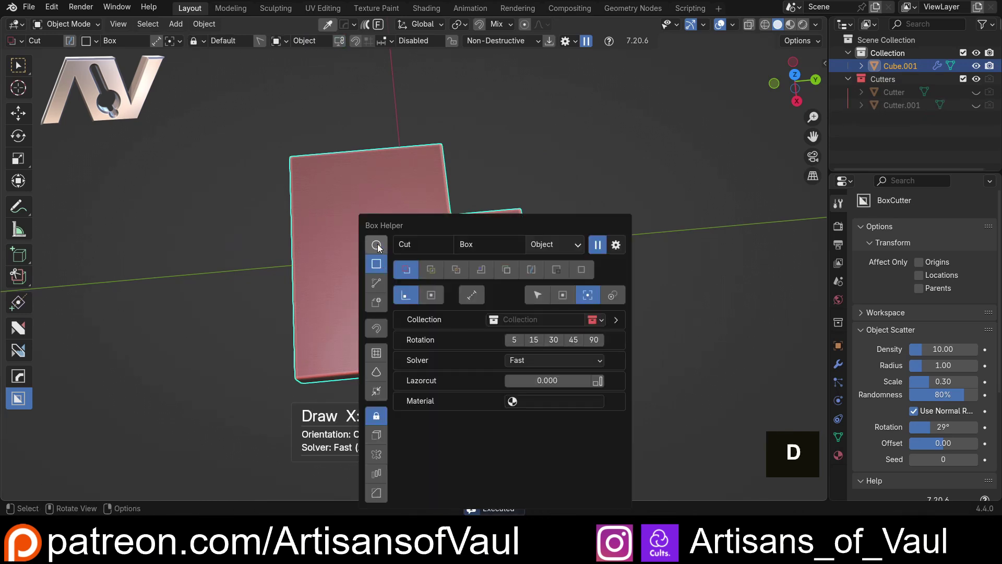
pyautogui.click(377, 245)
pyautogui.moveTo(377, 240); pyautogui.dragTo(407, 263)
pyautogui.moveTo(407, 263); pyautogui.dragTo(340, 207, button='middle')
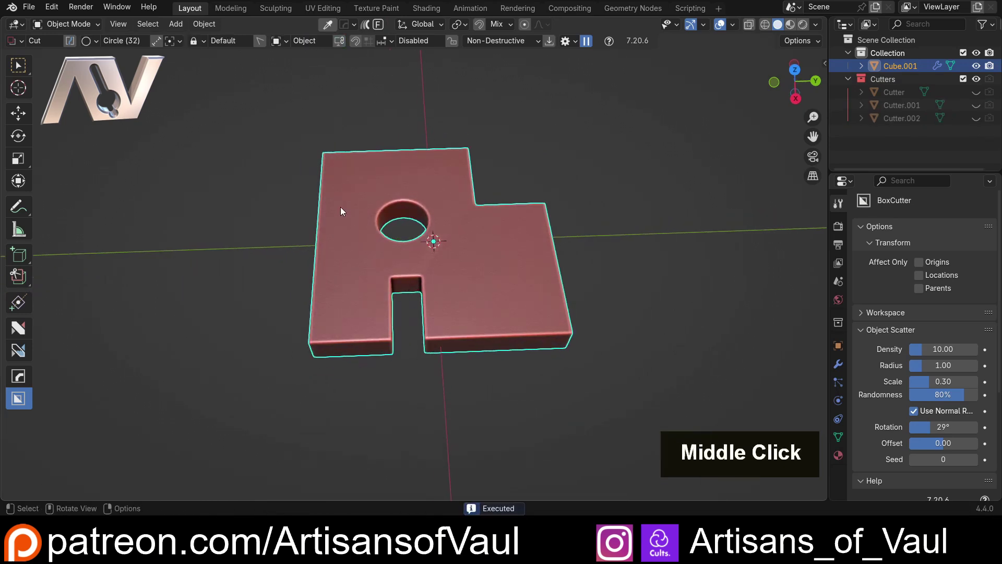
# Move the plate along Y and HOps-mirror it around the 3D cursor.
pyautogui.press('g')
pyautogui.press('y')
pyautogui.click(393, 238)
pyautogui.hotkey('alt', 'x')
pyautogui.click(400, 41)
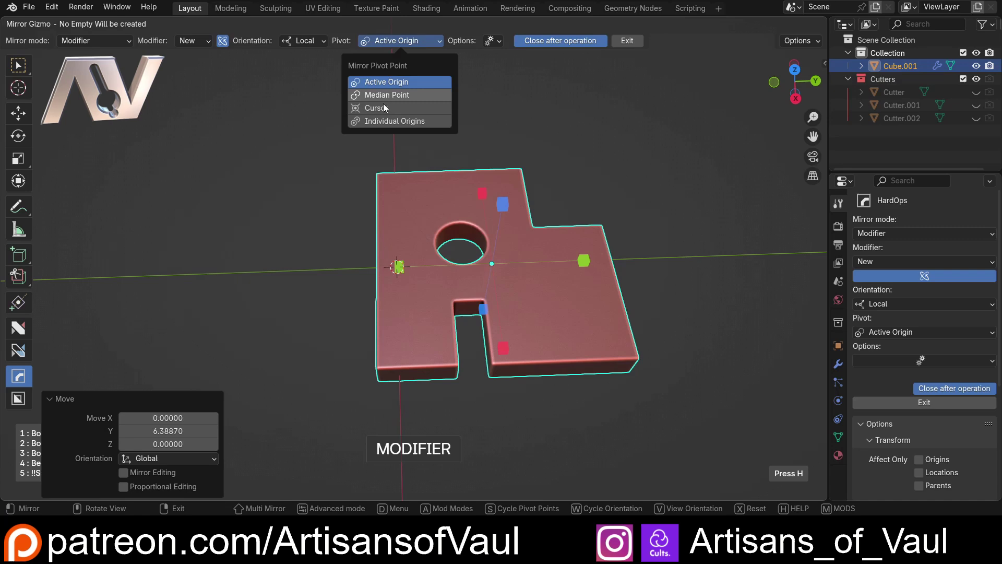
pyautogui.click(385, 109)
pyautogui.click(491, 265)
pyautogui.moveTo(491, 264); pyautogui.dragTo(635, 196, button='middle')
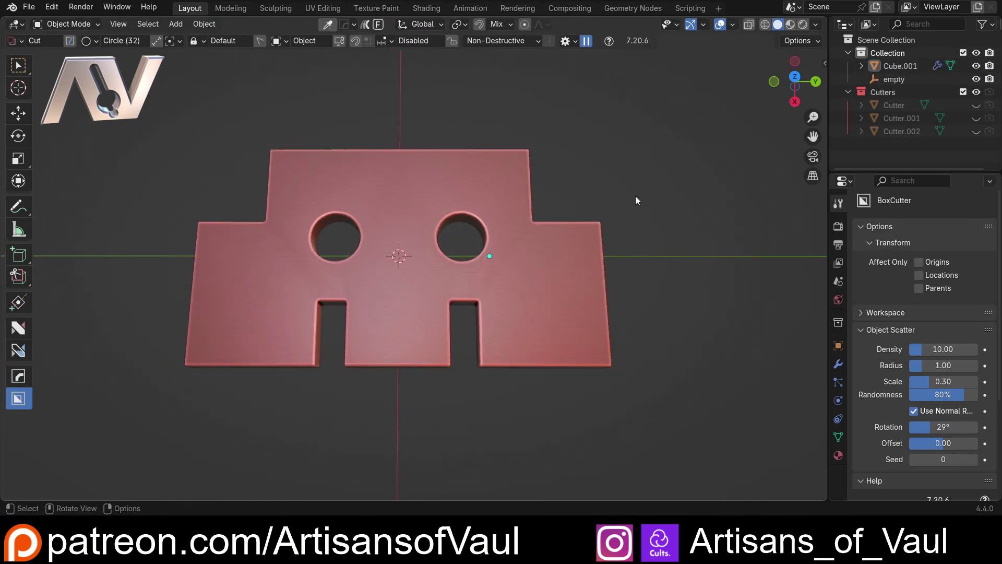
# Select the plate and show its modifier stack.
pyautogui.press('w')
pyautogui.click(590, 292)
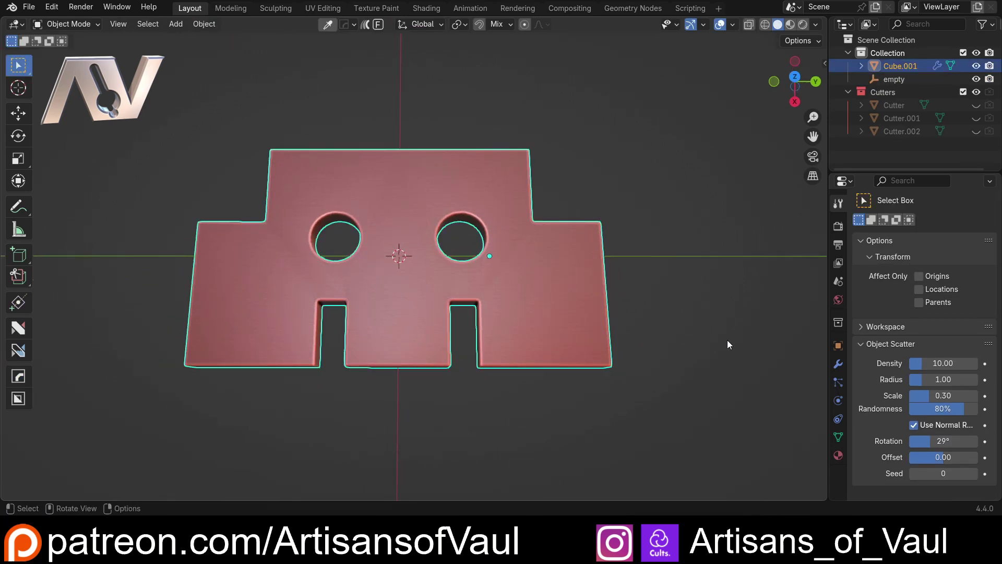
pyautogui.click(838, 365)
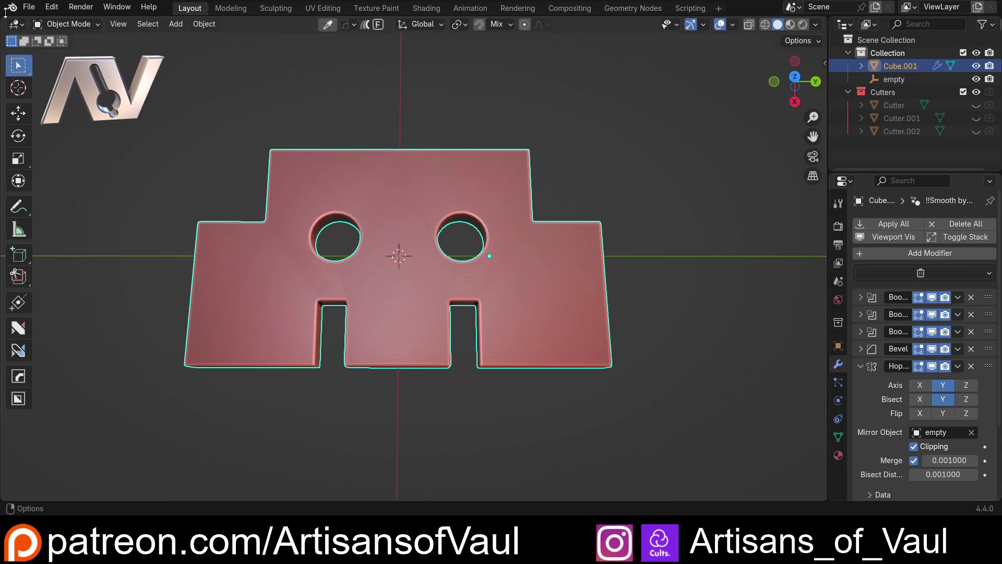
# Disable the Modifier Tools add-on in Preferences > Add-ons, filtering by 'modi'.
pyautogui.click(52, 7)
pyautogui.click(94, 175)
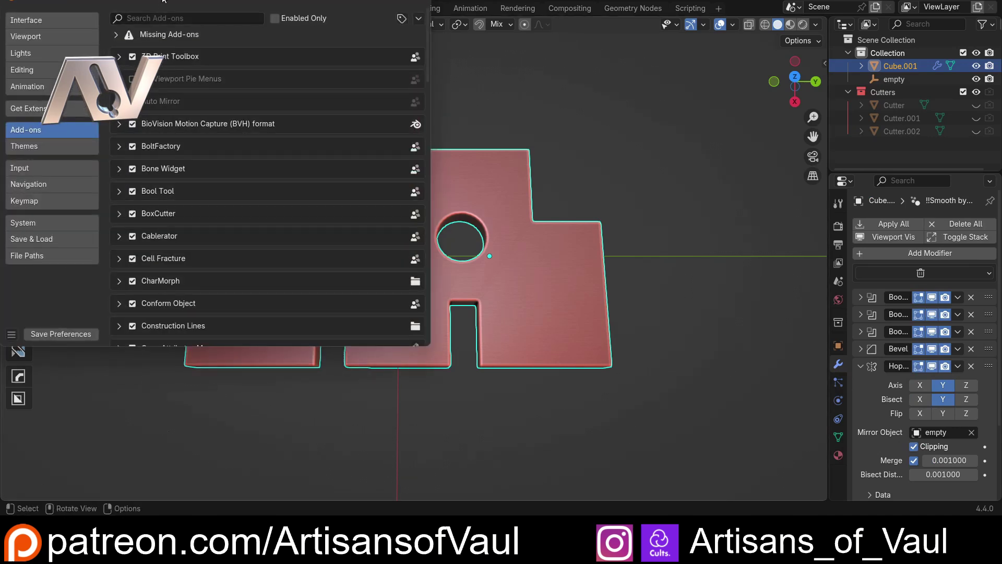
pyautogui.doubleClick(339, 3)
pyautogui.click(340, 84)
pyautogui.write('modi')
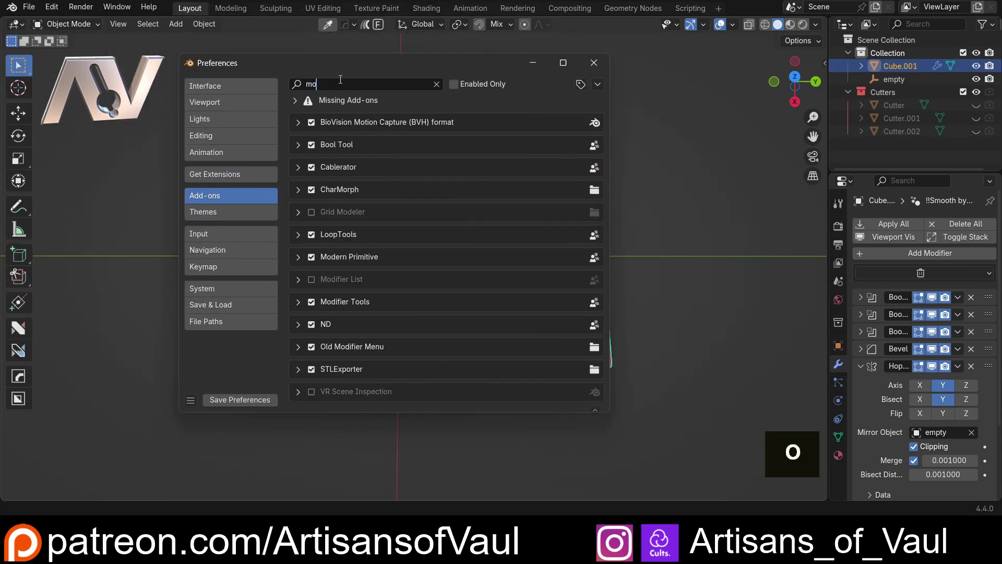
pyautogui.doubleClick(309, 146)
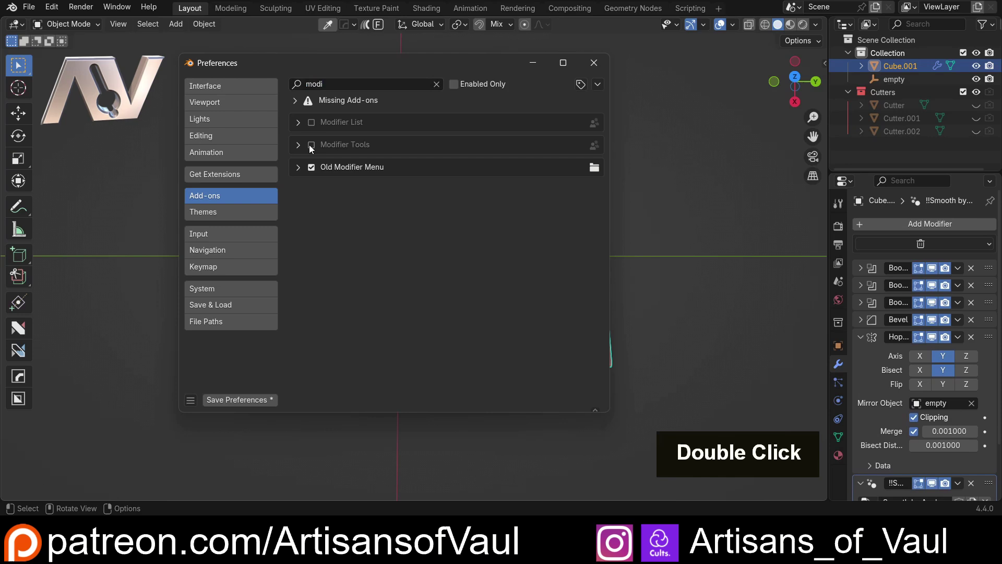
# Close Preferences and expand the Bevel and third Boolean modifier panels.
pyautogui.click(594, 62)
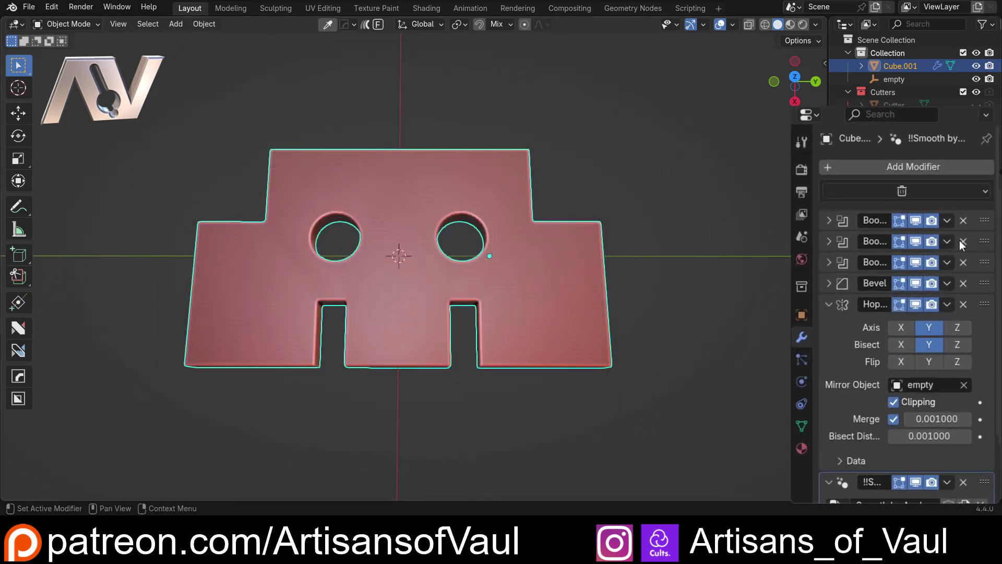
pyautogui.scroll(-4, 902, 209)
pyautogui.scroll(4, 902, 209)
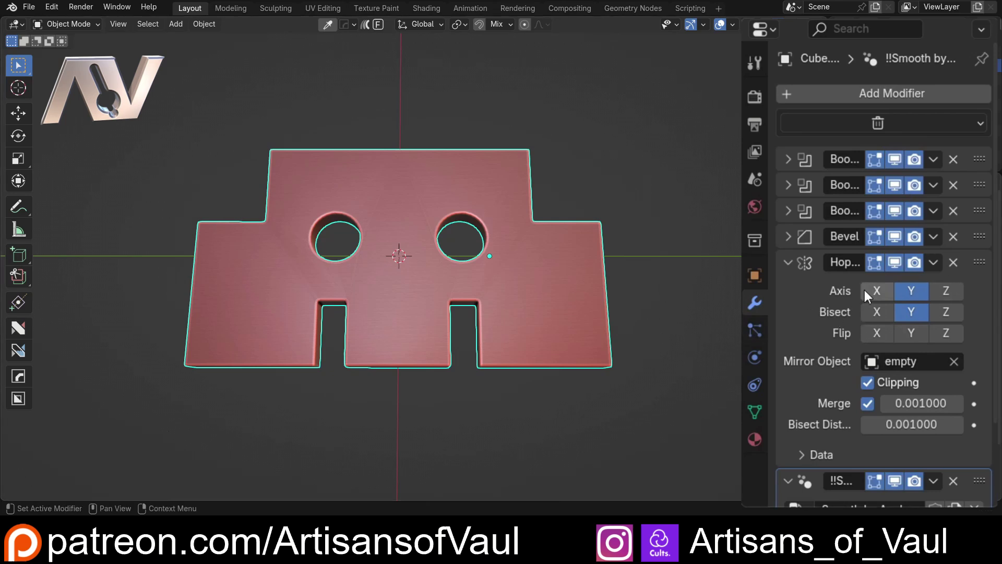
pyautogui.click(788, 236)
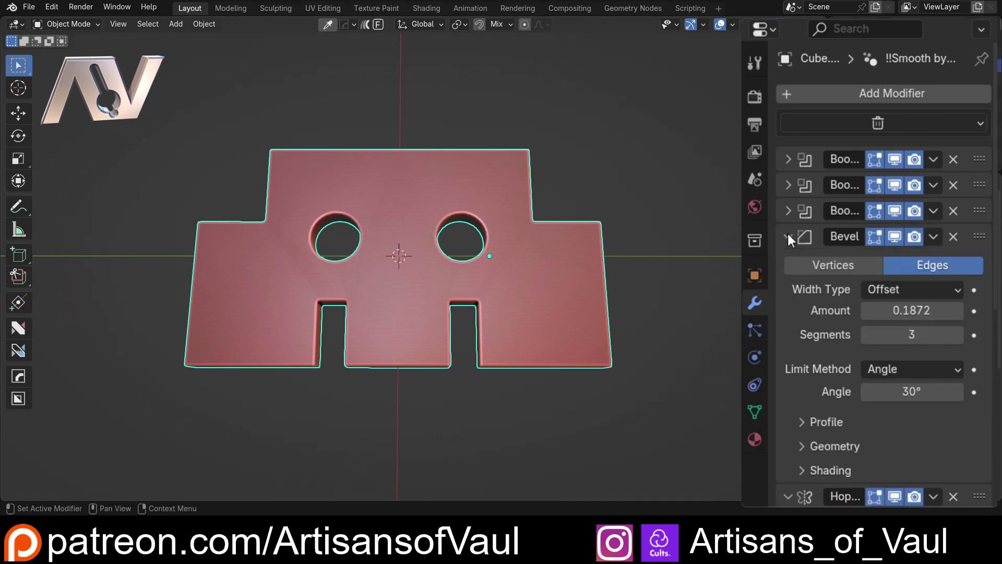
pyautogui.click(788, 212)
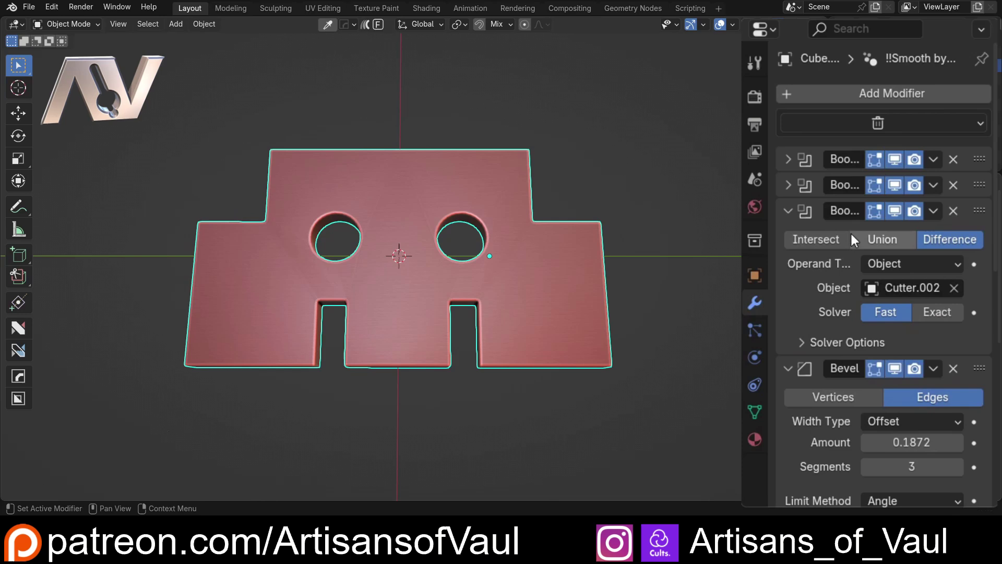
# Collapse the third Boolean, Bevel and mirror panels, leaving Smooth by Angle open at 60°.
pyautogui.scroll(-6, 855, 249)
pyautogui.scroll(6, 852, 255)
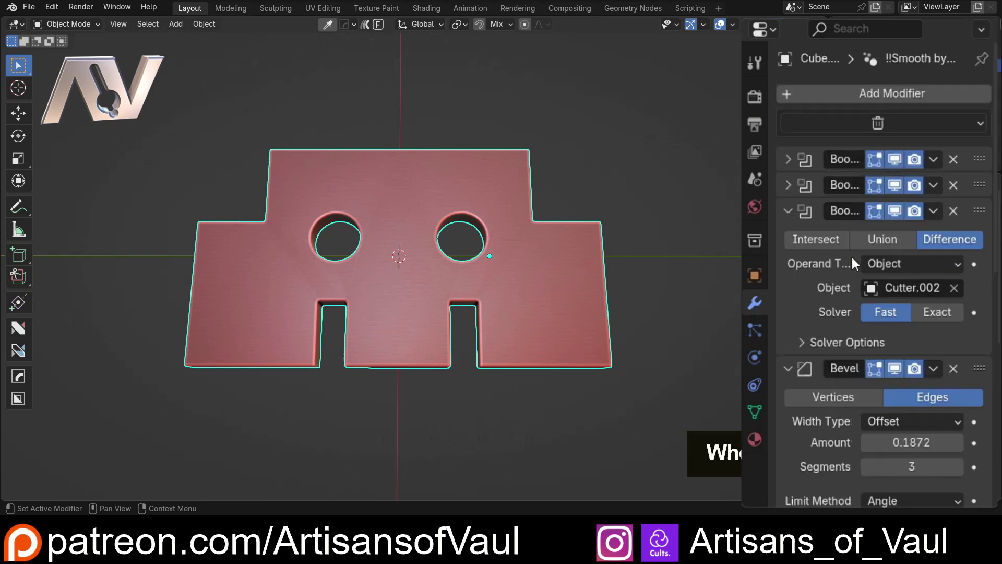
pyautogui.scroll(-7, 852, 257)
pyautogui.scroll(-8, 852, 256)
pyautogui.scroll(2, 841, 294)
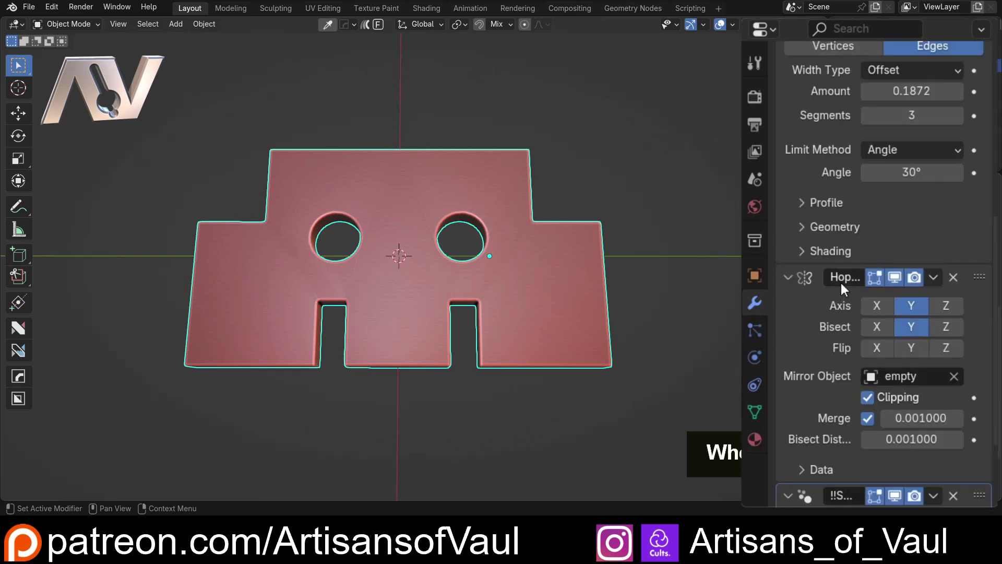
pyautogui.scroll(-5, 841, 281)
pyautogui.scroll(18, 843, 286)
pyautogui.click(789, 211)
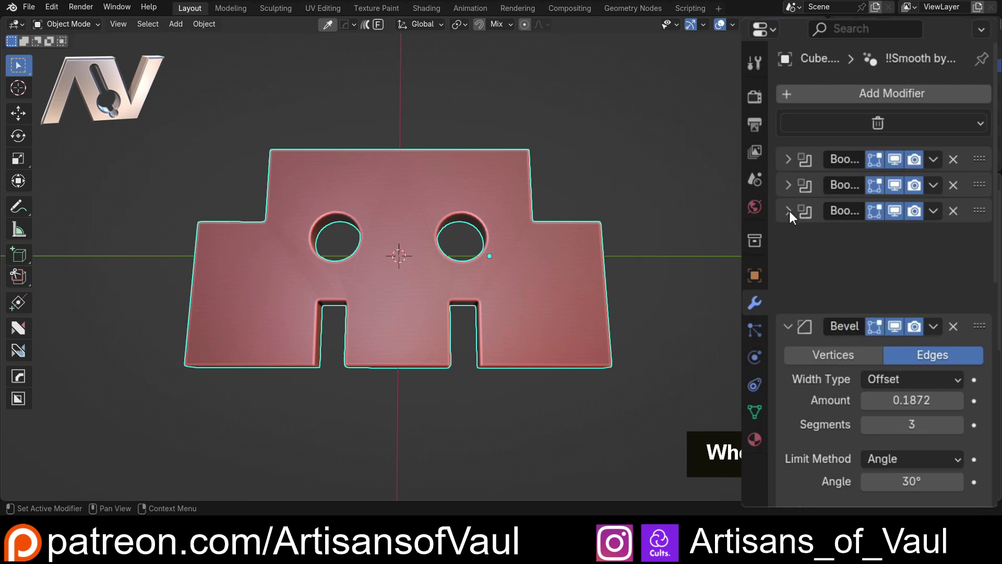
pyautogui.click(789, 237)
pyautogui.click(790, 262)
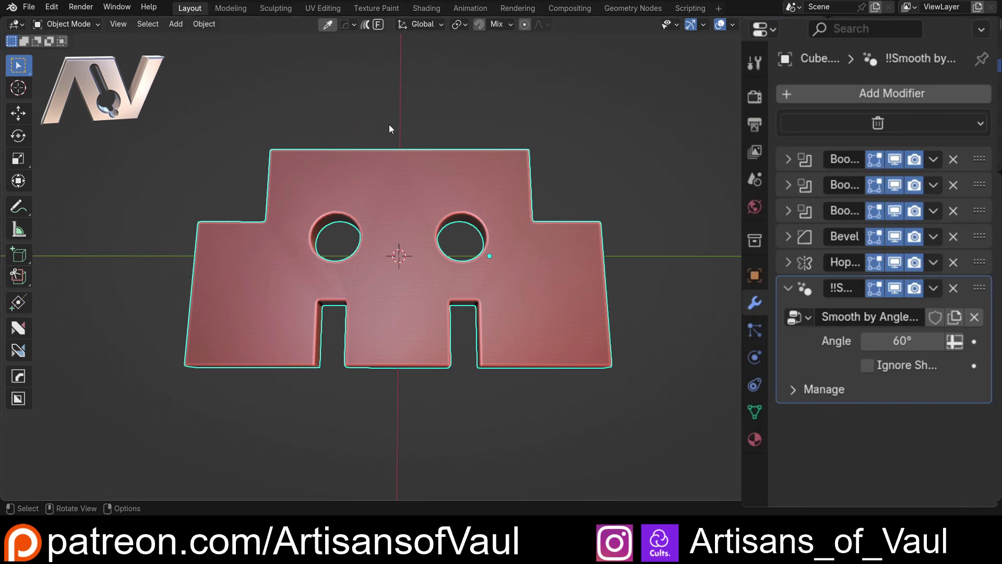
# Re-enable the Modifier Tools add-on in Preferences > Add-ons.
pyautogui.click(54, 8)
pyautogui.click(83, 174)
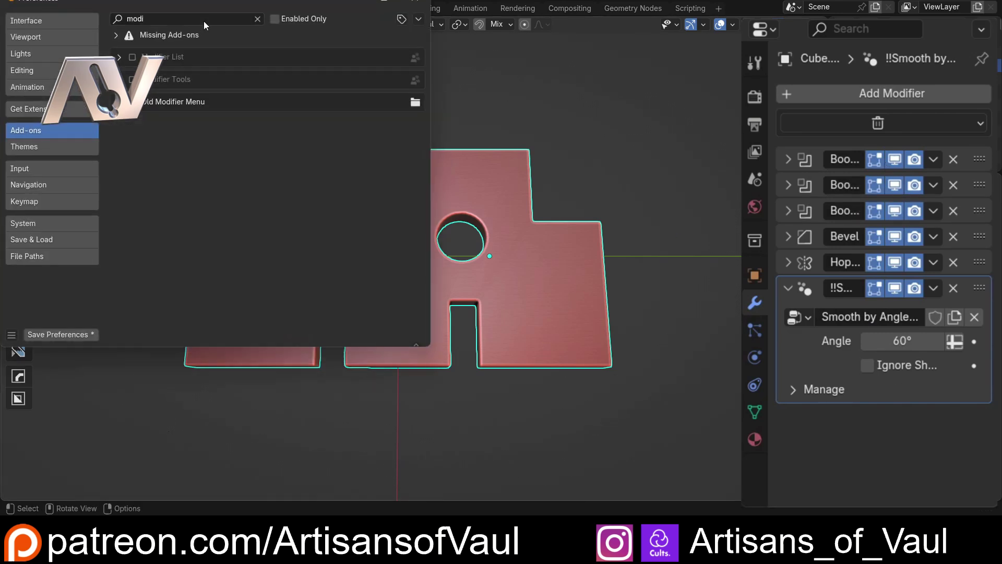
pyautogui.moveTo(204, 21); pyautogui.dragTo(460, 117)
pyautogui.click(368, 181)
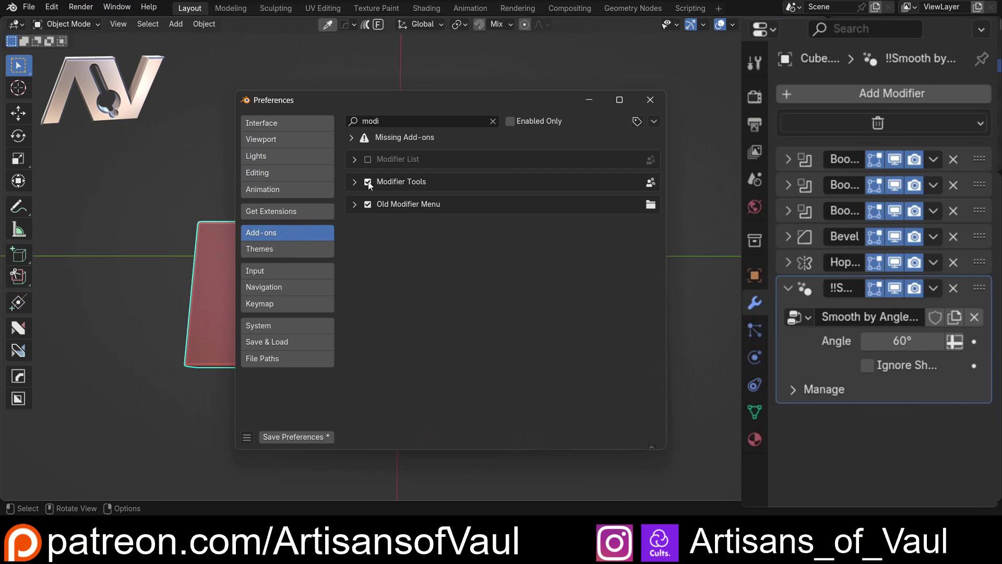
pyautogui.click(650, 99)
# Use Toggle Stack to expand every modifier, then collapse them all again.
pyautogui.click(950, 117)
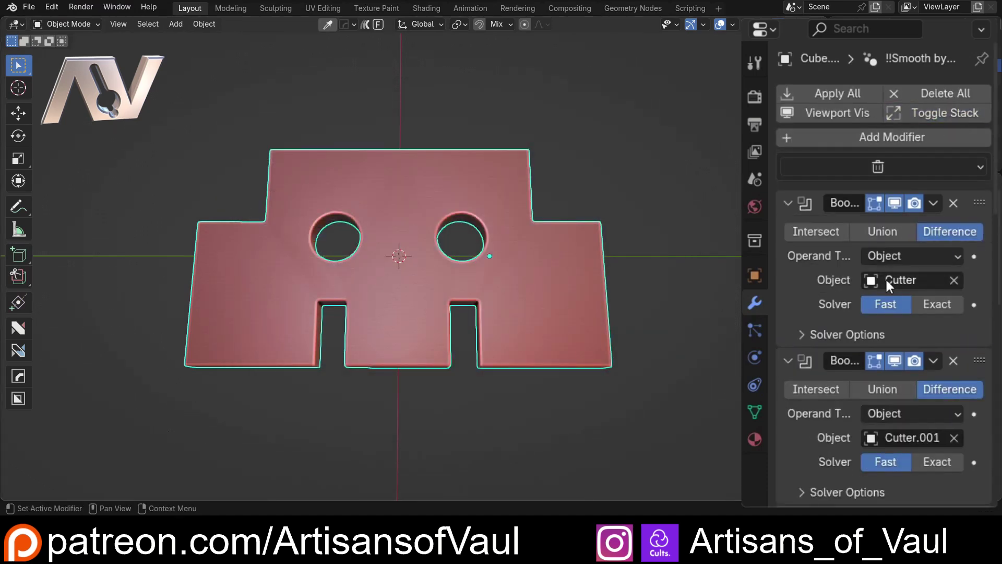
pyautogui.scroll(-8, 885, 266)
pyautogui.scroll(8, 885, 251)
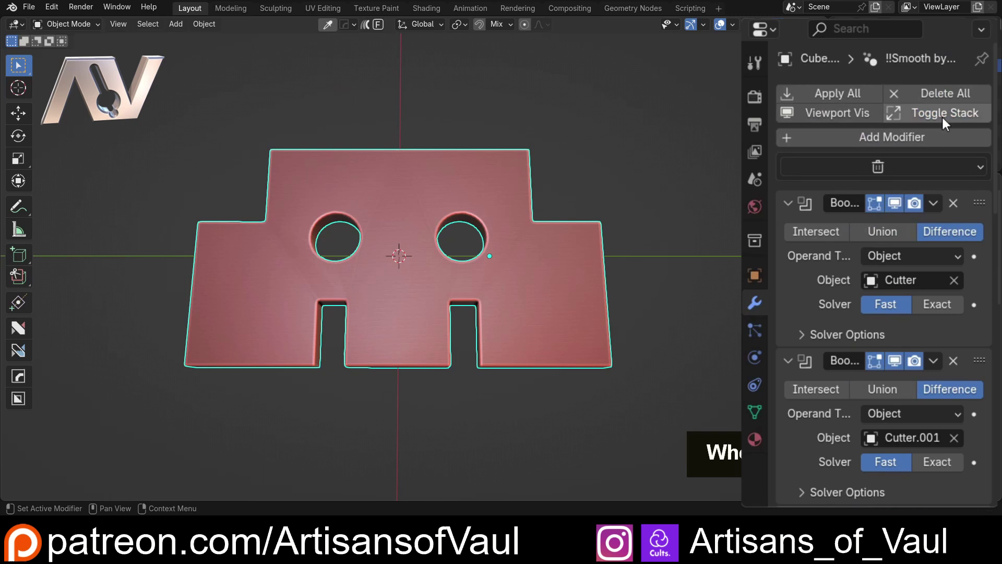
pyautogui.click(942, 115)
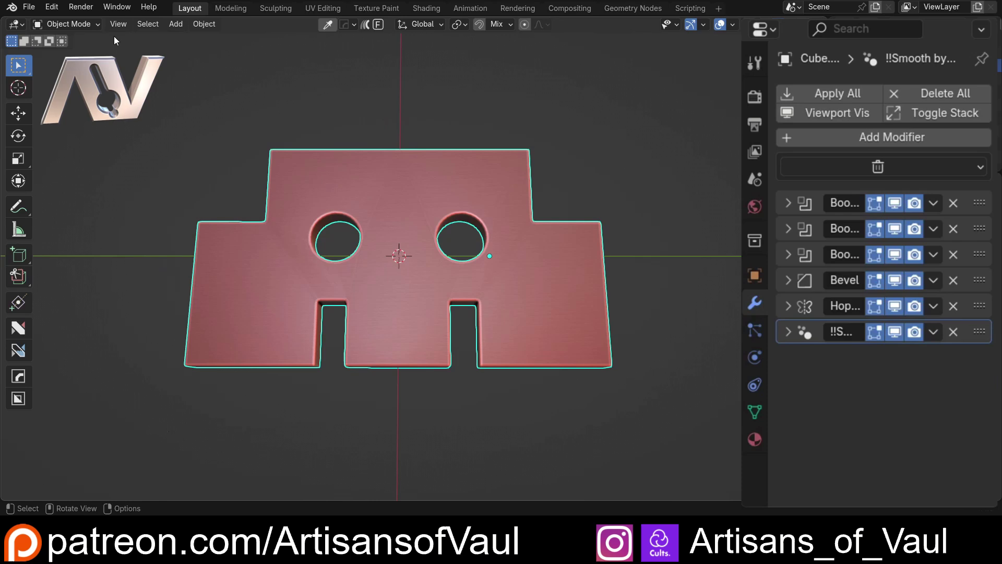
pyautogui.click(51, 7)
pyautogui.click(118, 173)
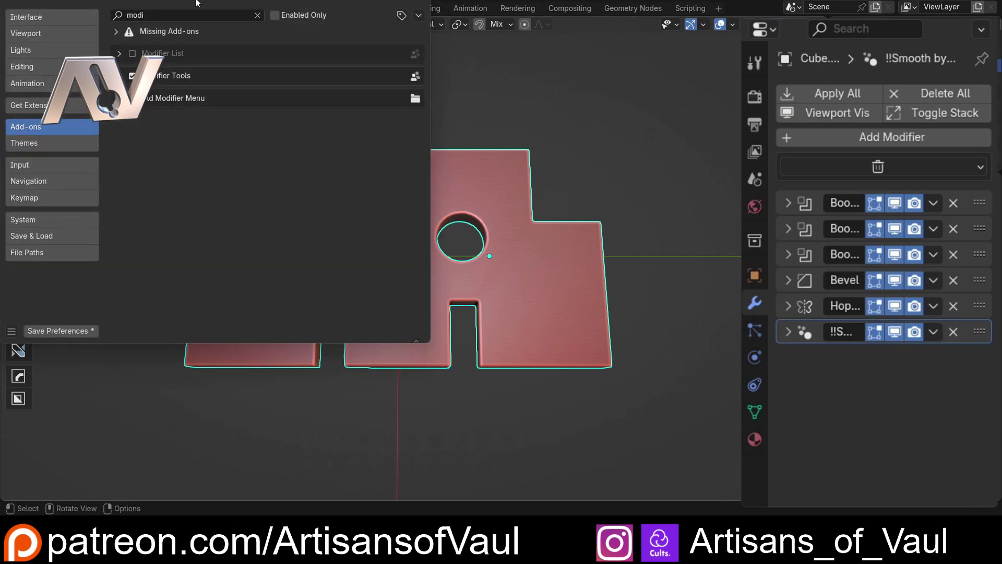
pyautogui.click(372, 196)
pyautogui.click(372, 196)
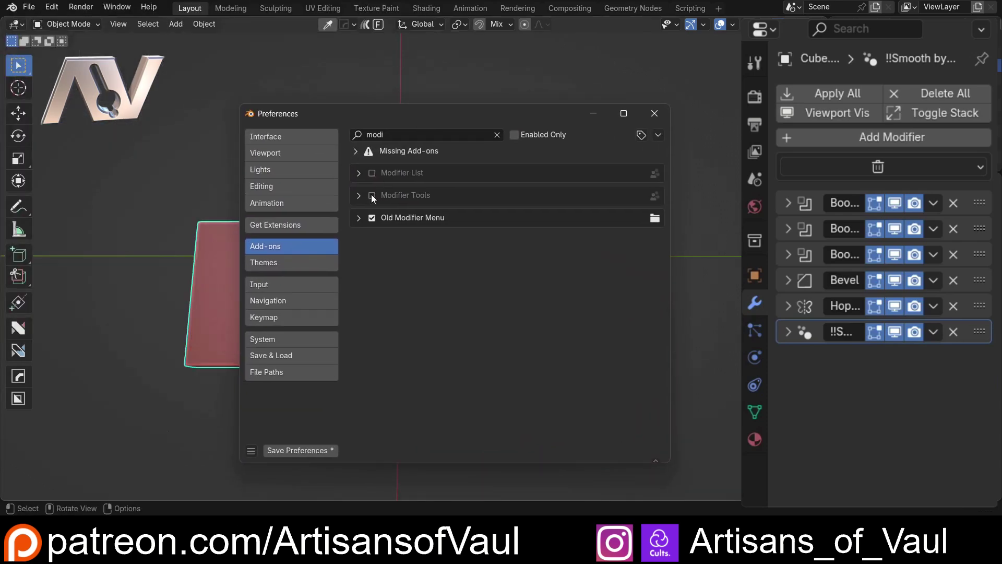
pyautogui.click(372, 173)
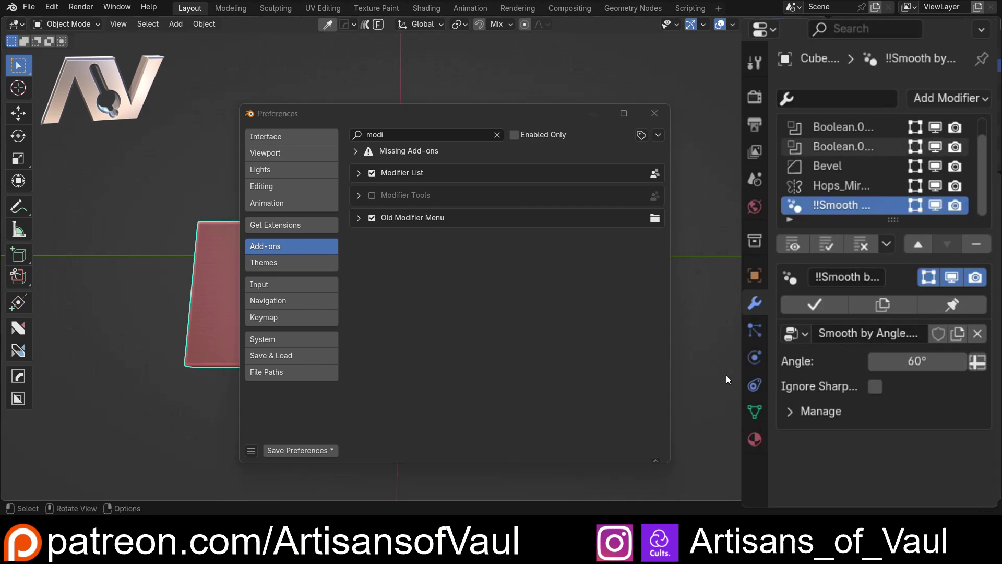
pyautogui.click(306, 223)
pyautogui.click(387, 134)
pyautogui.write('modifi')
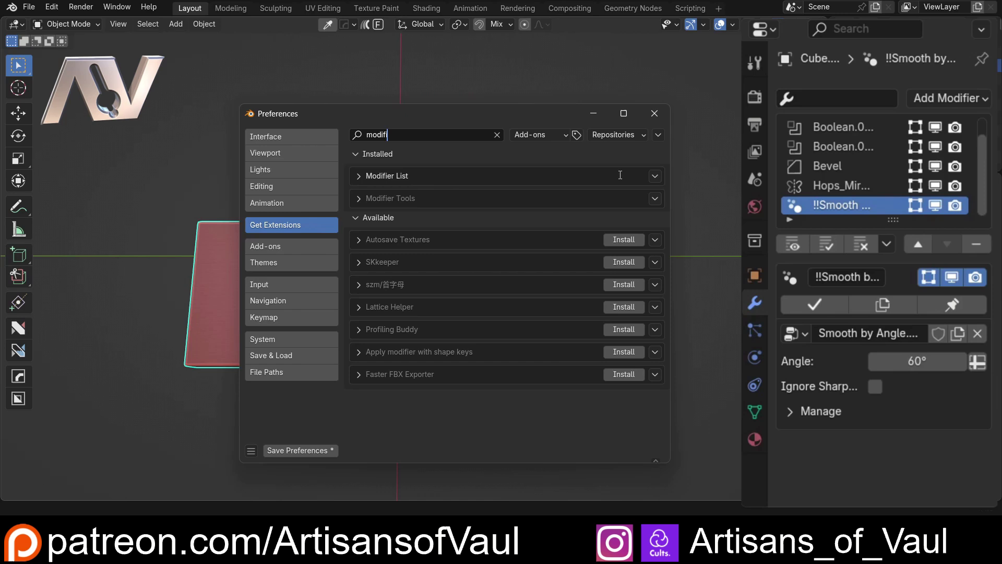
pyautogui.click(307, 247)
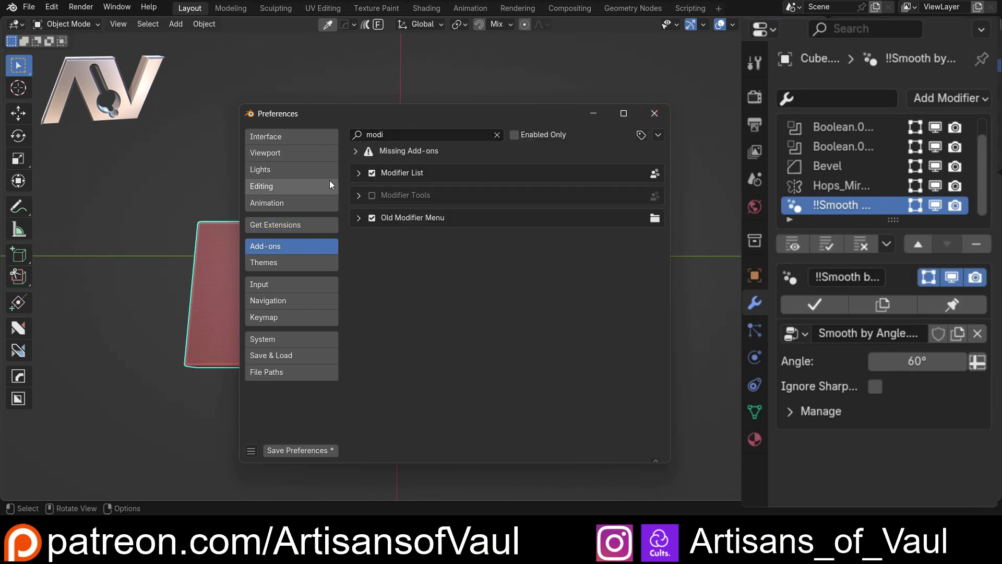
pyautogui.click(359, 173)
pyautogui.scroll(-5, 484, 222)
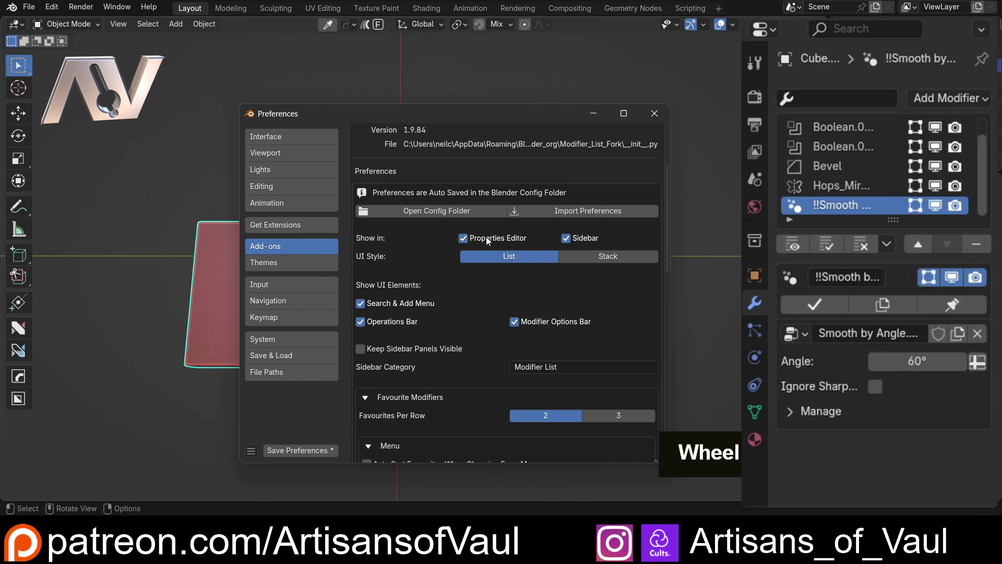
pyautogui.scroll(5, 487, 236)
pyautogui.scroll(-3, 553, 325)
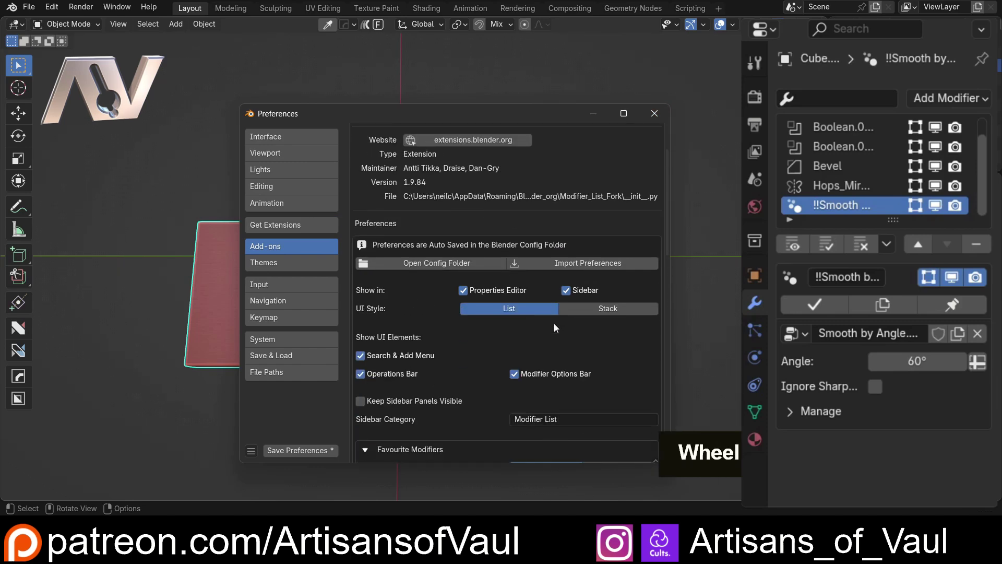
pyautogui.scroll(-1, 558, 308)
pyautogui.scroll(-1, 564, 302)
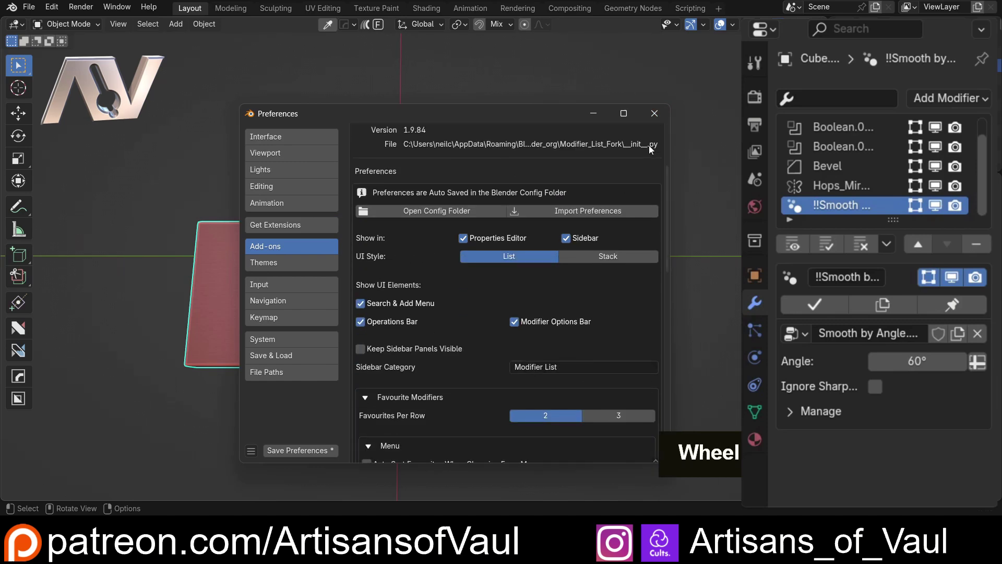
pyautogui.click(655, 115)
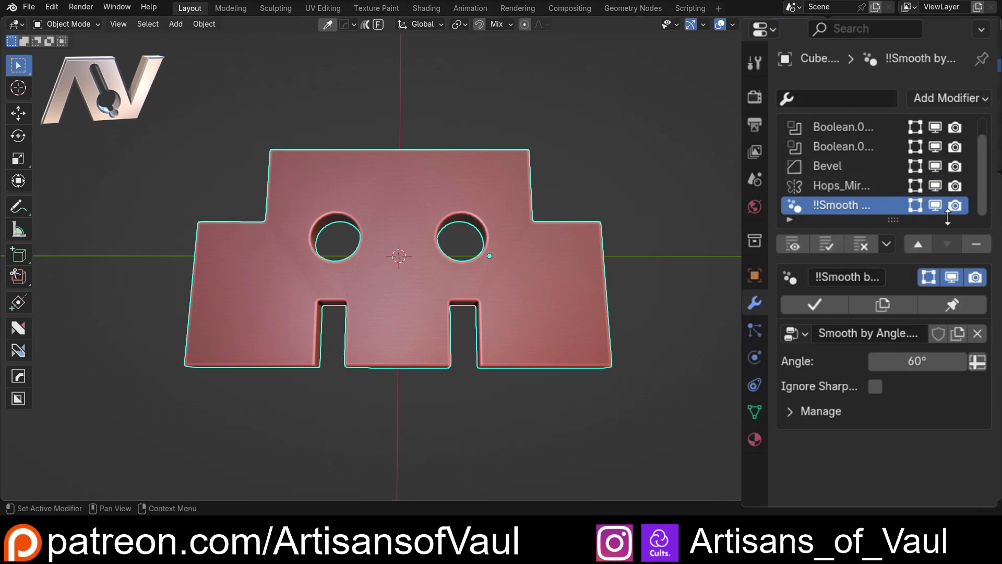
pyautogui.click(967, 96)
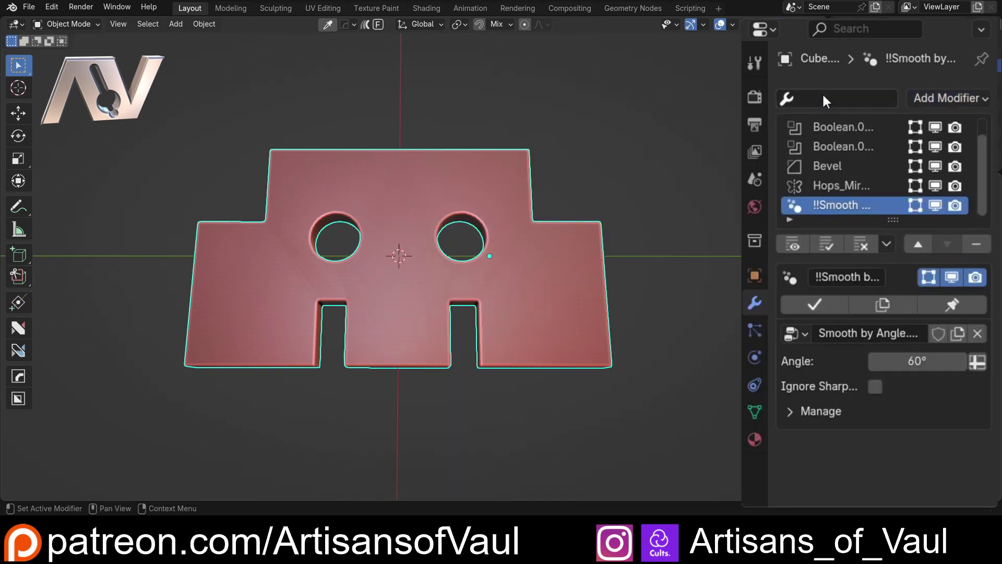
pyautogui.doubleClick(824, 96)
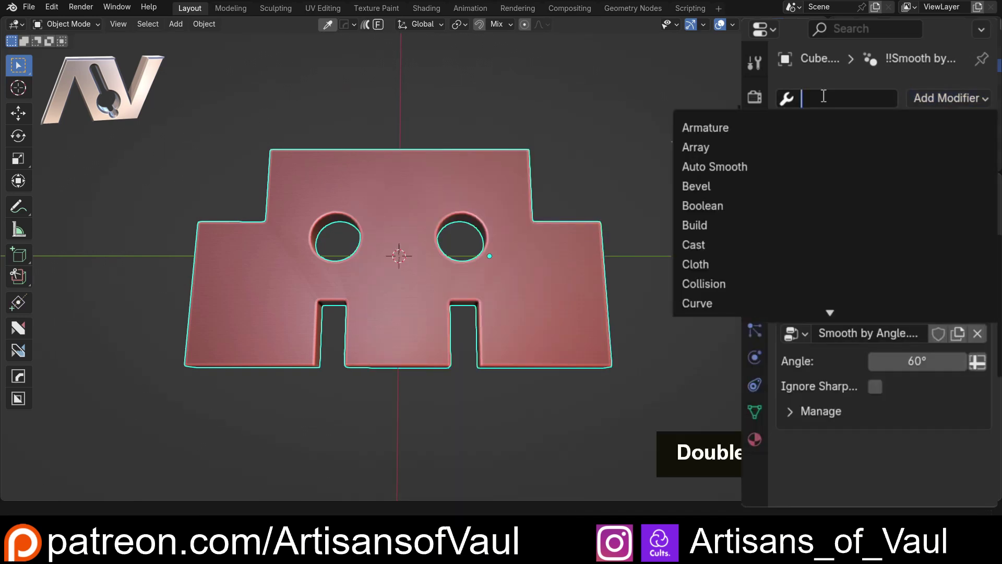
pyautogui.write('boo')
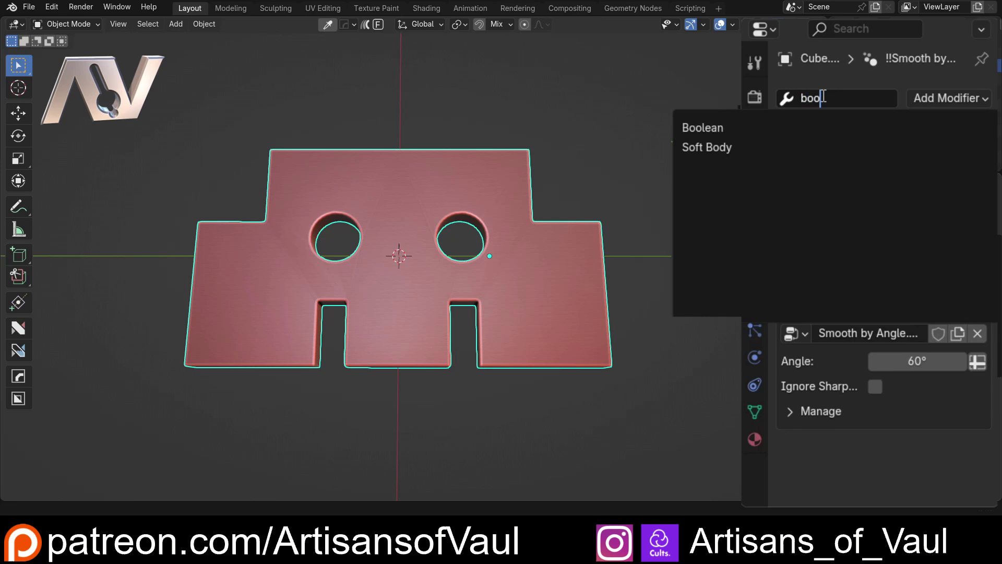
pyautogui.press('Escape')
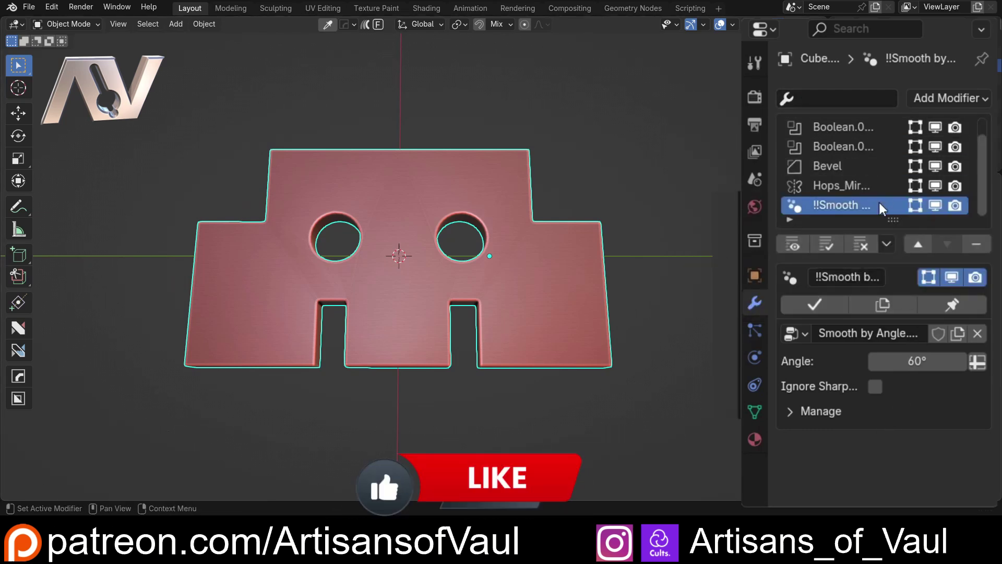
pyautogui.hotkey('shift', 'a')
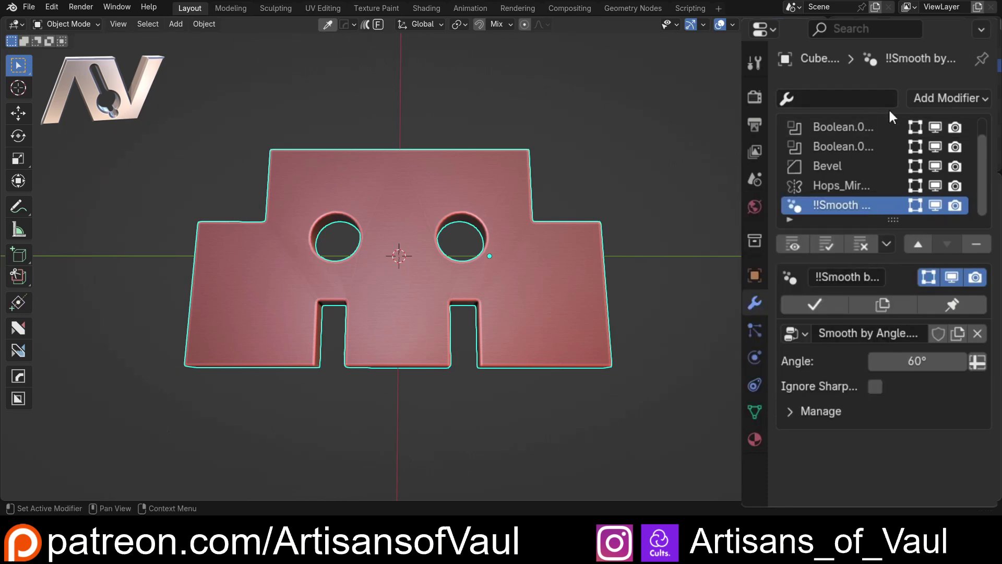
pyautogui.click(947, 98)
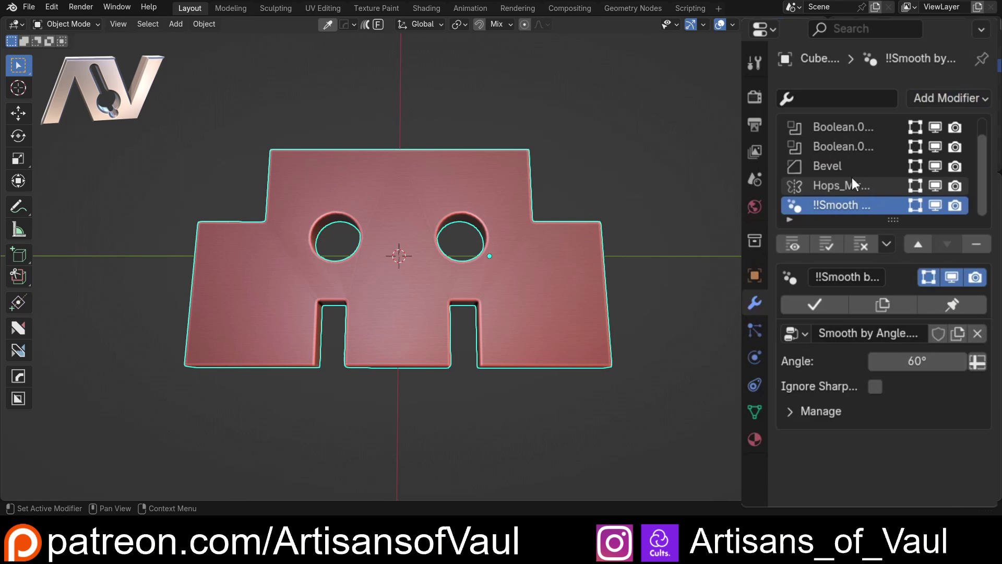
pyautogui.hotkey('shift', 'a')
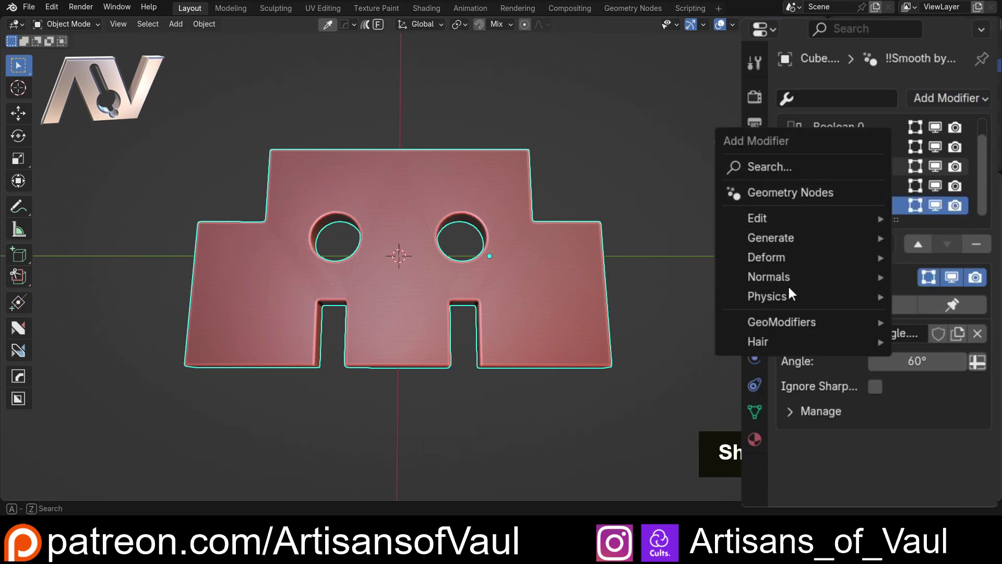
pyautogui.moveTo(780, 324)
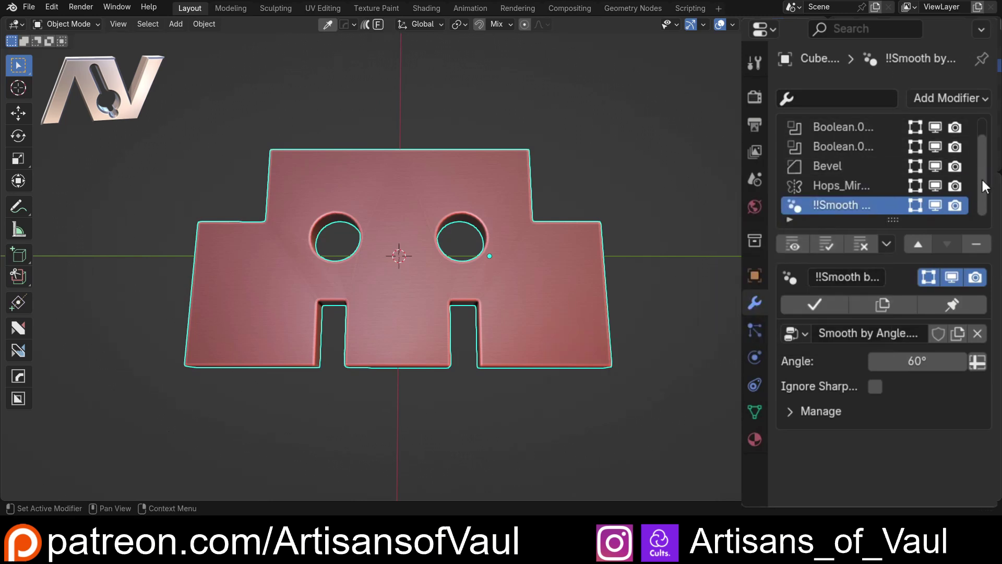
# Make Boolean.002, Bevel, Hops_Mirror and Boolean.001 active in turn, ending on the first Boolean.
pyautogui.scroll(1, 981, 179)
pyautogui.scroll(-1, 980, 181)
pyautogui.scroll(1, 988, 146)
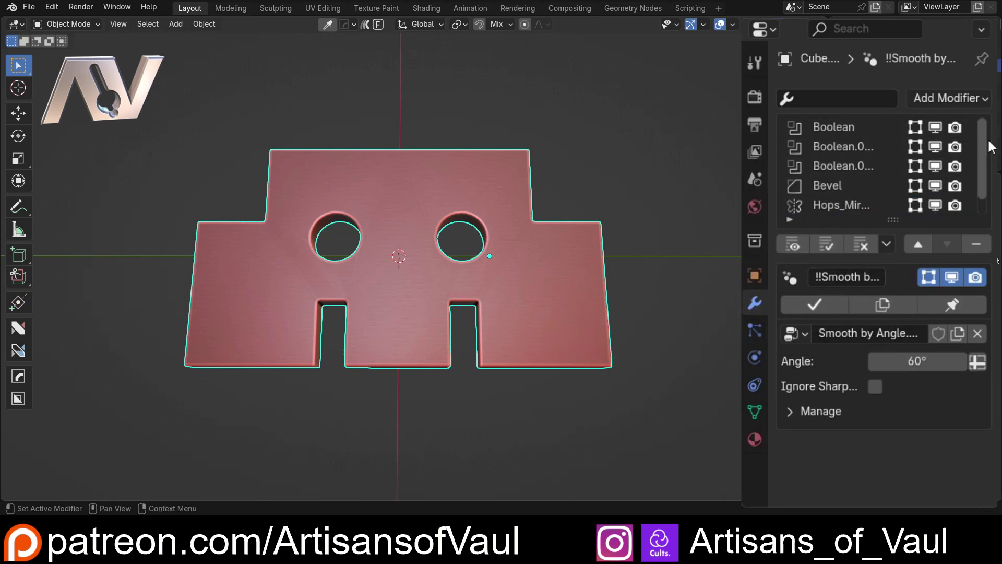
pyautogui.click(827, 167)
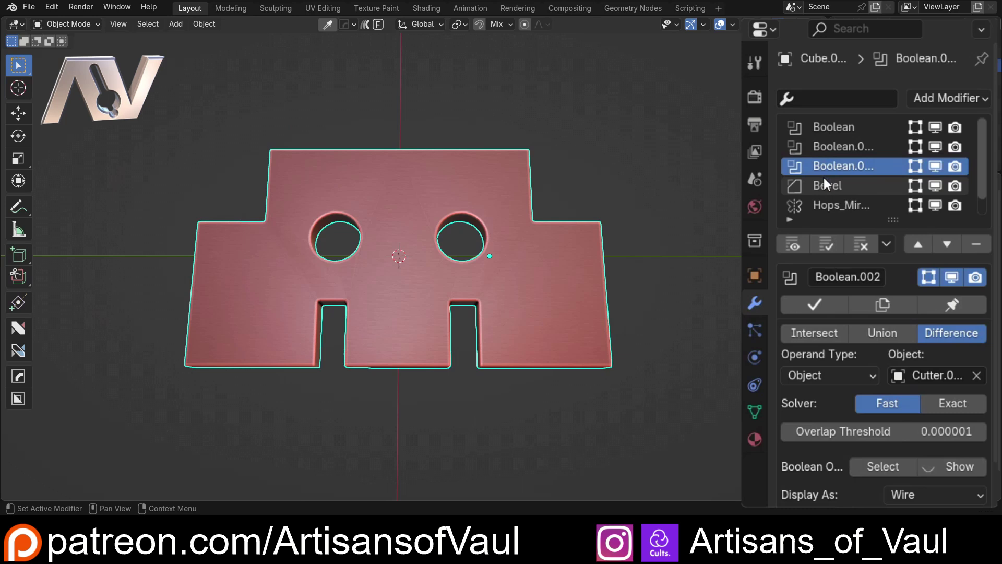
pyautogui.click(824, 182)
pyautogui.click(844, 205)
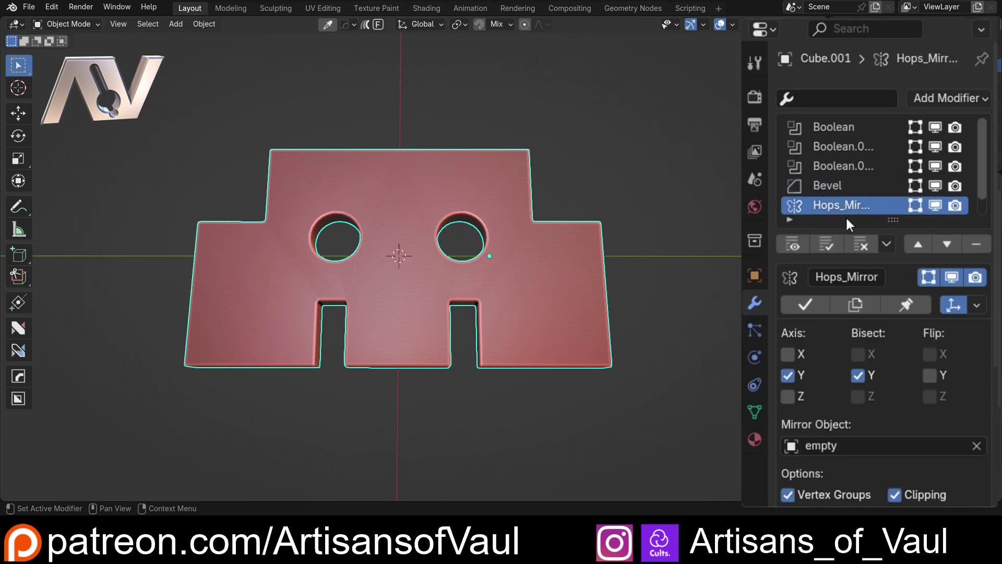
pyautogui.click(823, 150)
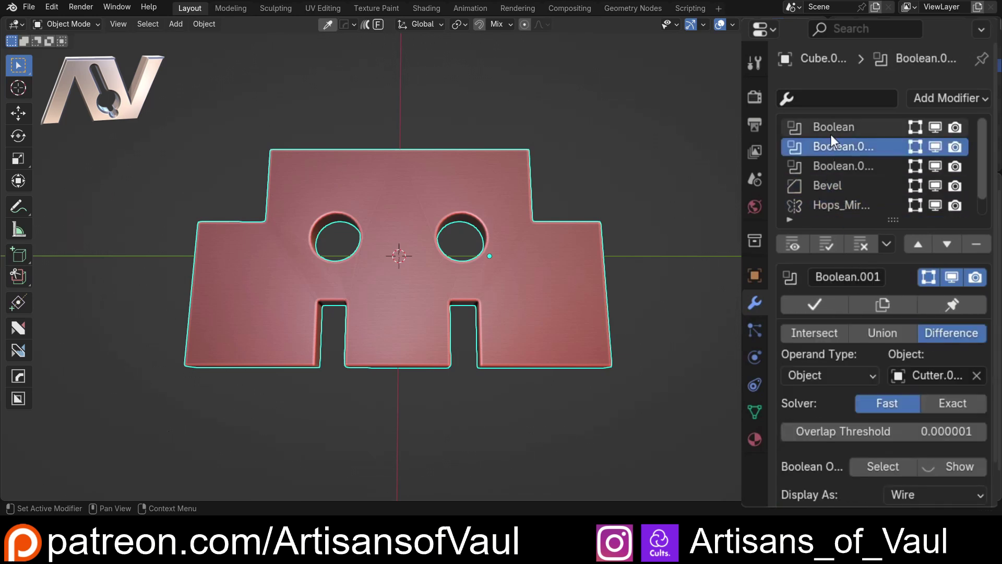
pyautogui.click(830, 131)
# Cycle again through Boolean.002, Bevel, Boolean.001 and Hops_Mirror, finishing on the top Boolean.
pyautogui.click(836, 165)
pyautogui.click(839, 186)
pyautogui.click(838, 165)
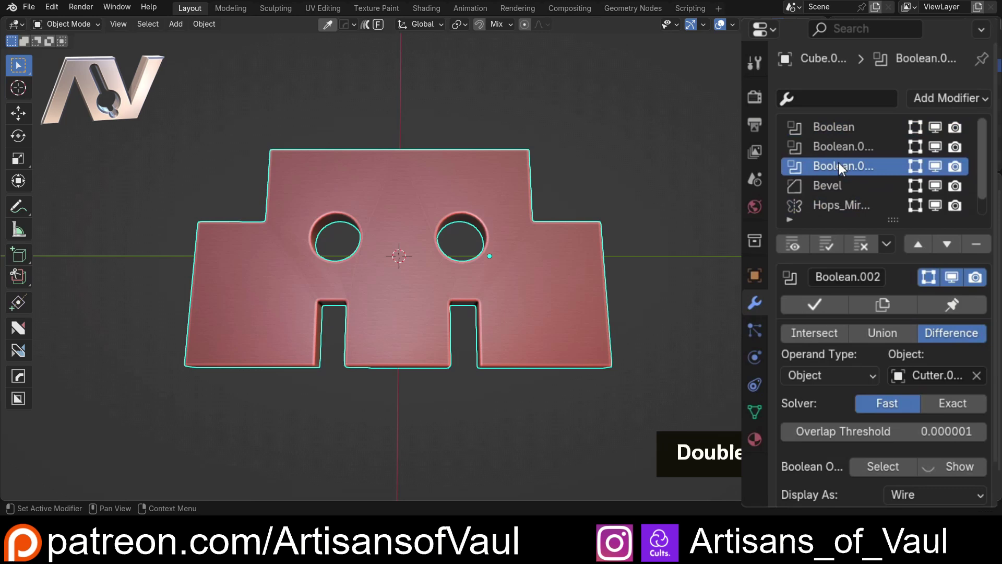
pyautogui.click(836, 148)
pyautogui.click(836, 192)
pyautogui.click(832, 204)
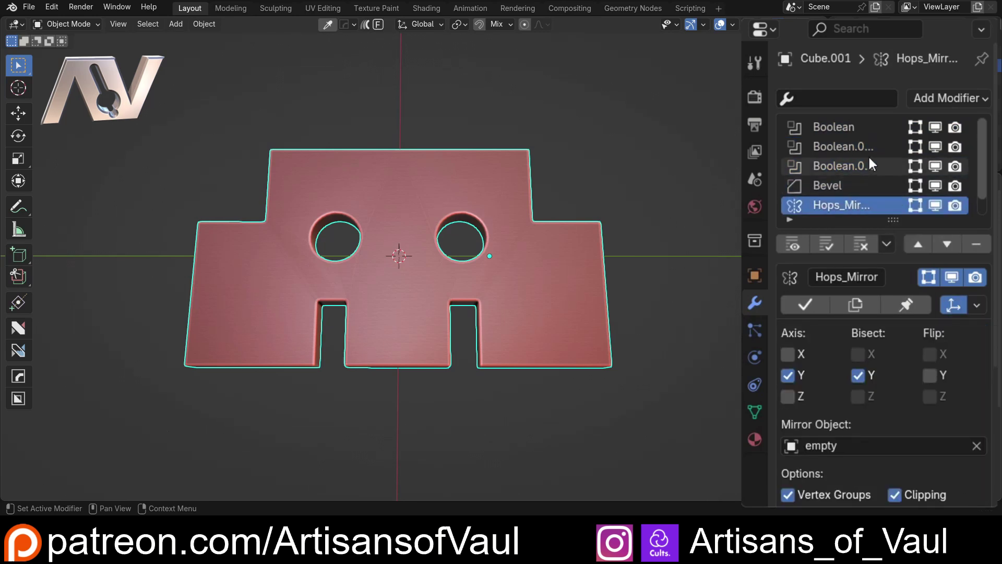
pyautogui.click(841, 143)
pyautogui.doubleClick(842, 127)
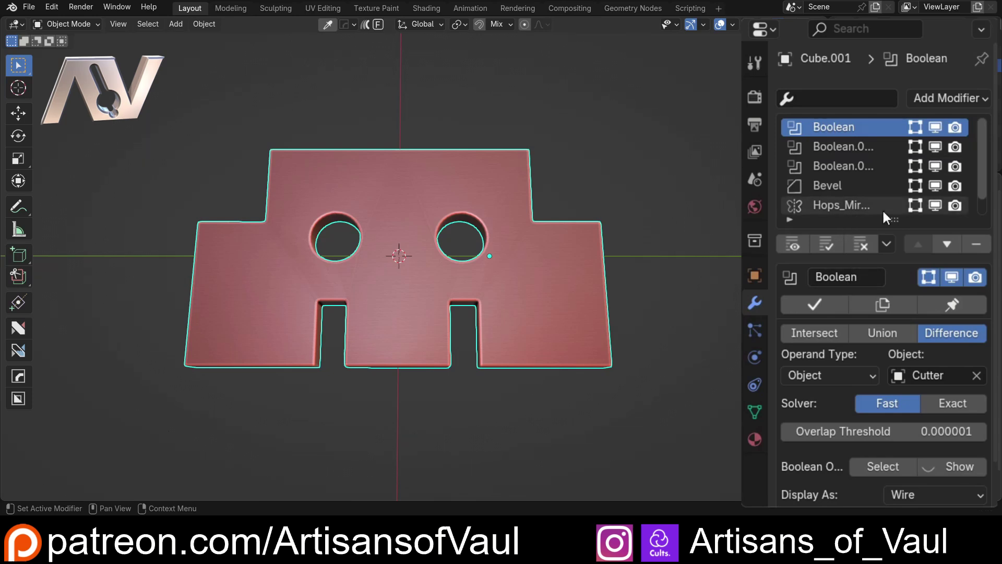
pyautogui.moveTo(976, 168); pyautogui.dragTo(975, 144)
# Make Hops_Mirror active and scroll through its Y mirror, Y bisect and empty settings.
pyautogui.click(877, 204)
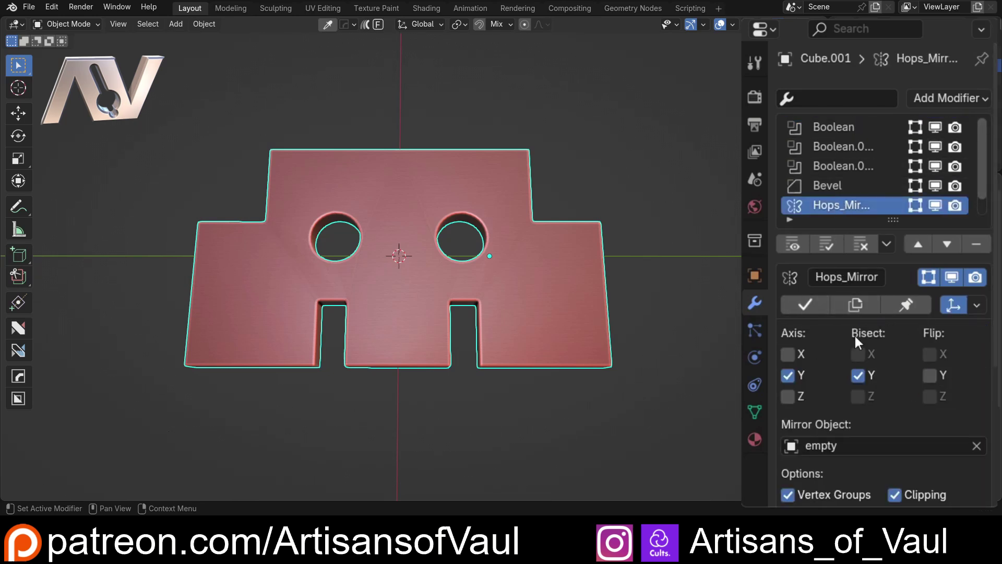
pyautogui.scroll(-5, 896, 330)
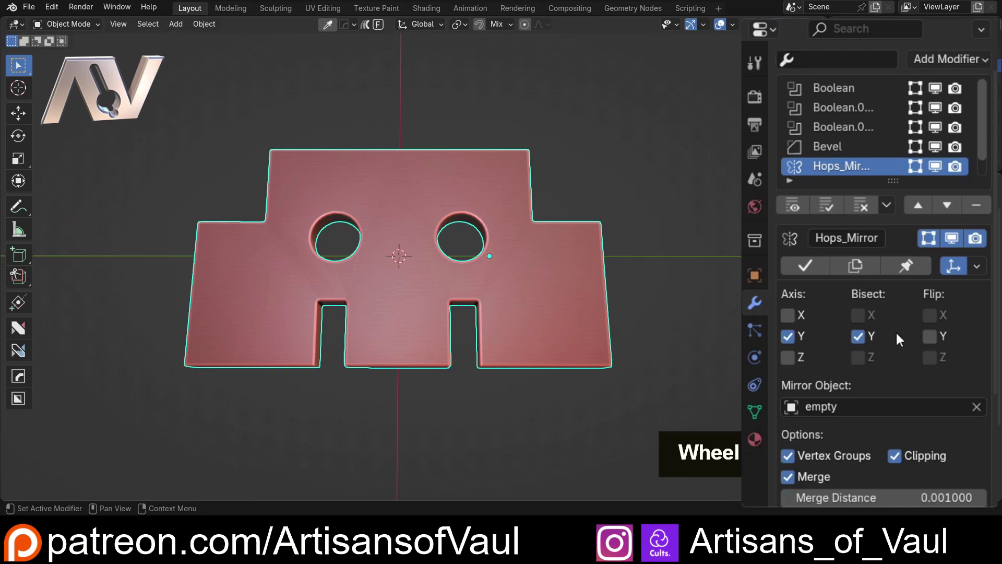
pyautogui.scroll(5, 896, 330)
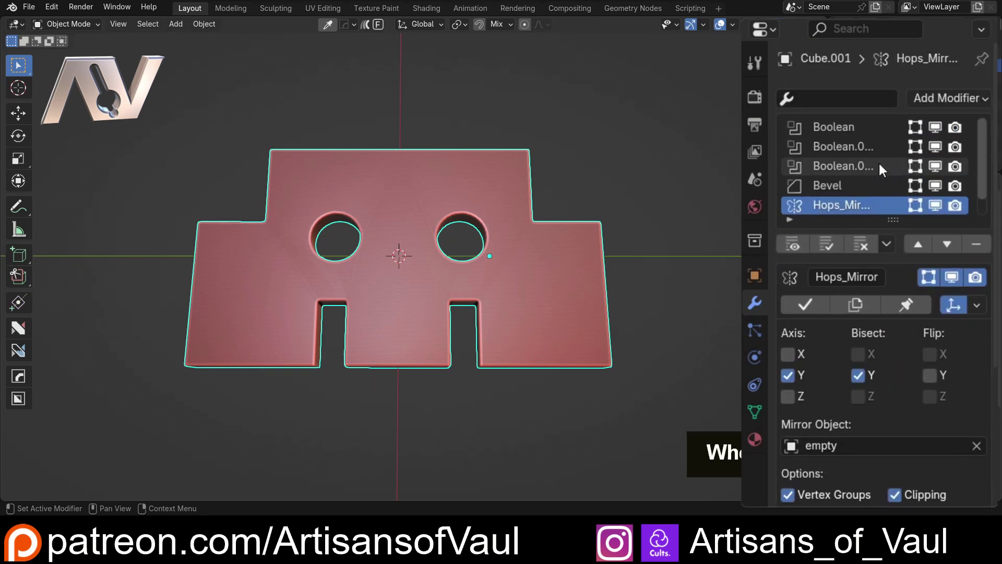
pyautogui.scroll(-1, 878, 157)
pyautogui.scroll(-7, 915, 332)
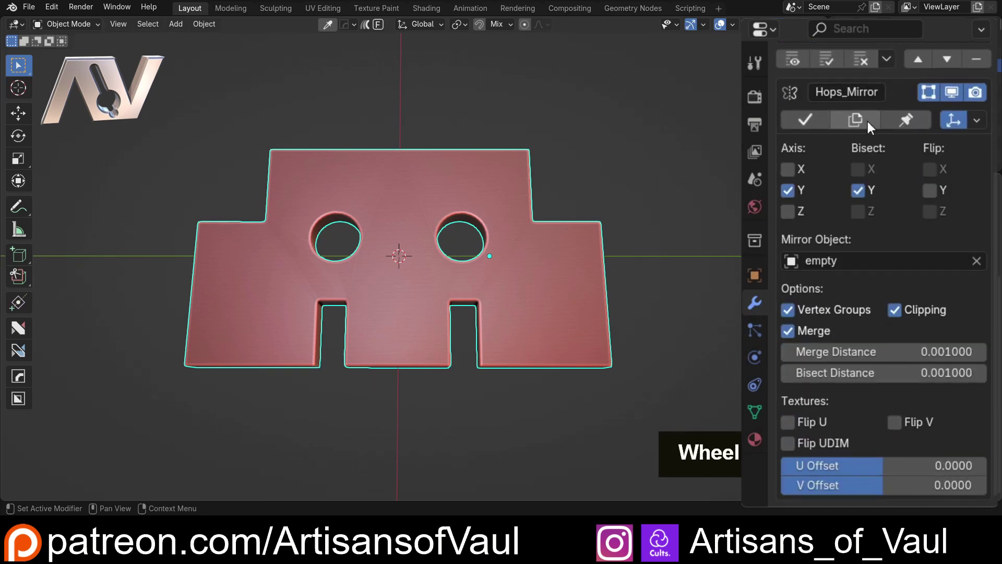
pyautogui.scroll(7, 901, 252)
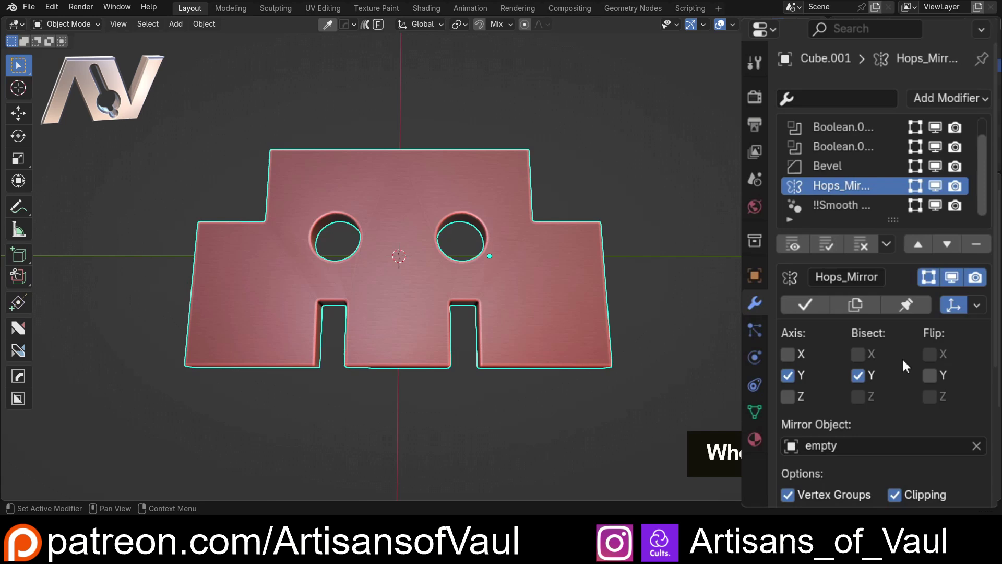
pyautogui.scroll(1, 982, 175)
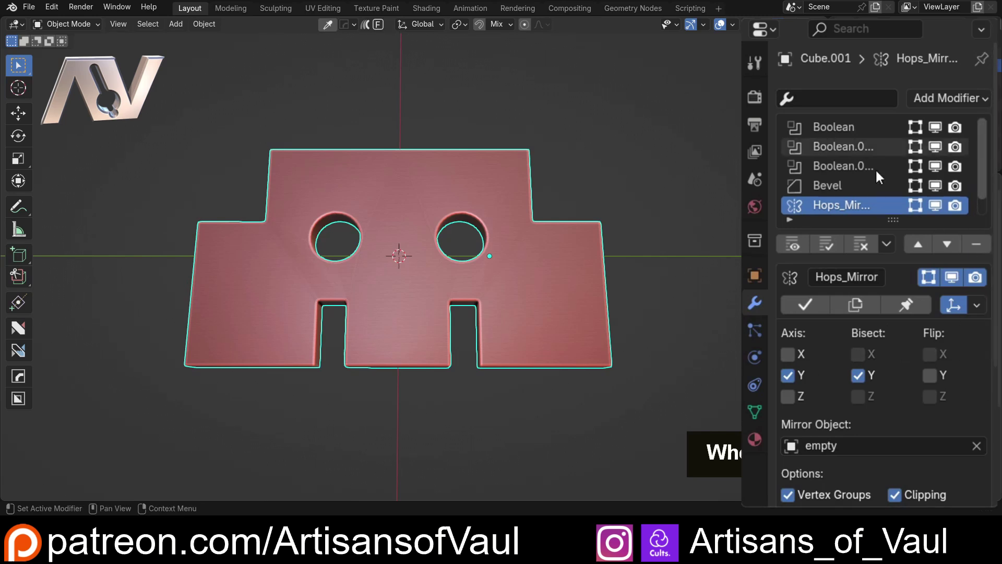
pyautogui.scroll(-1, 859, 176)
pyautogui.scroll(1, 860, 162)
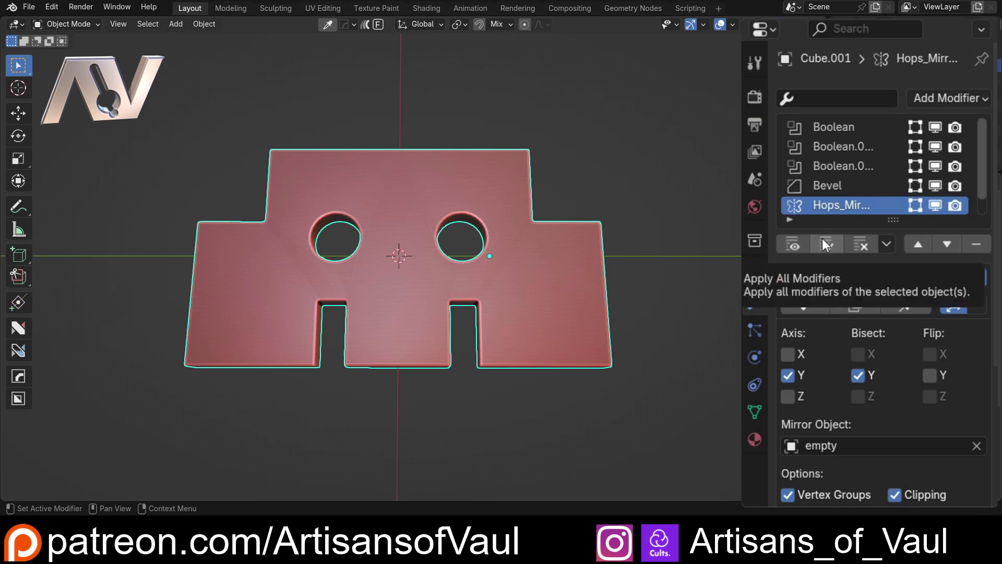
# Add a cube and place it up and to the right of the plate.
pyautogui.click(887, 244)
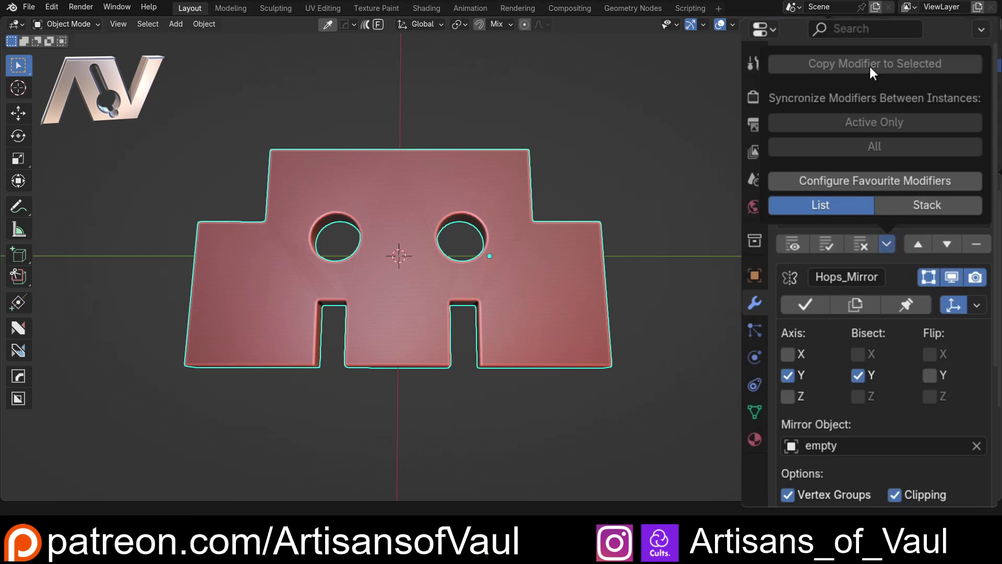
pyautogui.keyDown('shift'); pyautogui.moveTo(709, 233); pyautogui.dragTo(505, 253, button='middle'); pyautogui.keyUp('shift')
pyautogui.hotkey('shift', 'a')
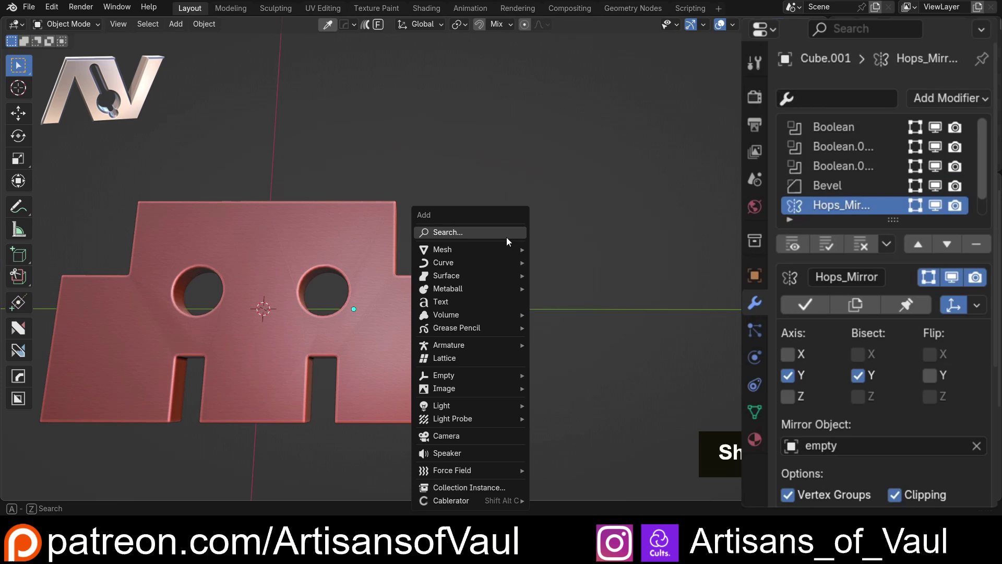
pyautogui.moveTo(480, 255)
pyautogui.click(563, 291)
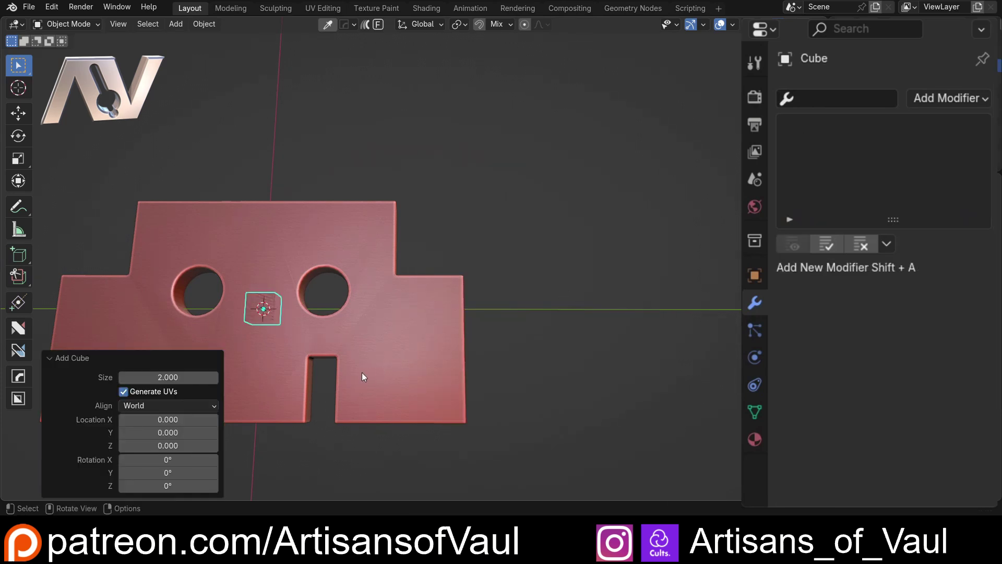
pyautogui.press('g')
pyautogui.click(652, 243)
pyautogui.moveTo(652, 243); pyautogui.dragTo(587, 225, button='middle')
# Copy the plate's Bevel modifier onto the cube with Copy Modifier to Selected.
pyautogui.keyDown('shift'); pyautogui.click(389, 290); pyautogui.keyUp('shift')
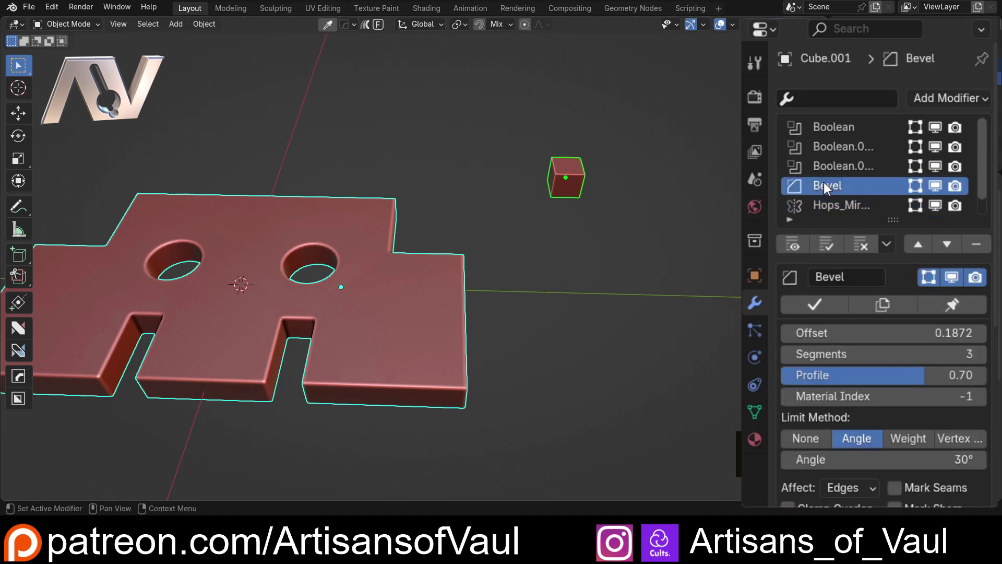
pyautogui.click(887, 243)
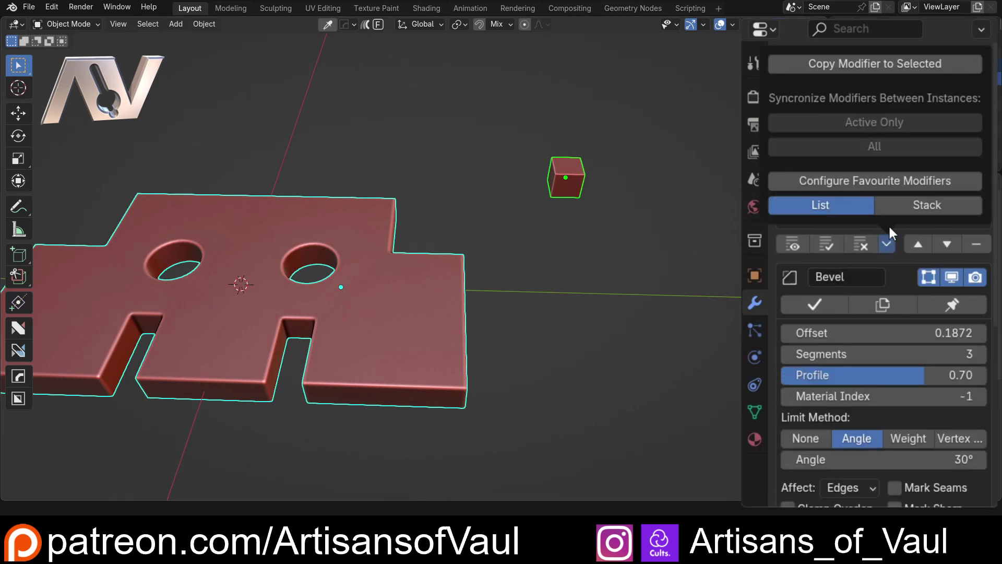
pyautogui.click(866, 64)
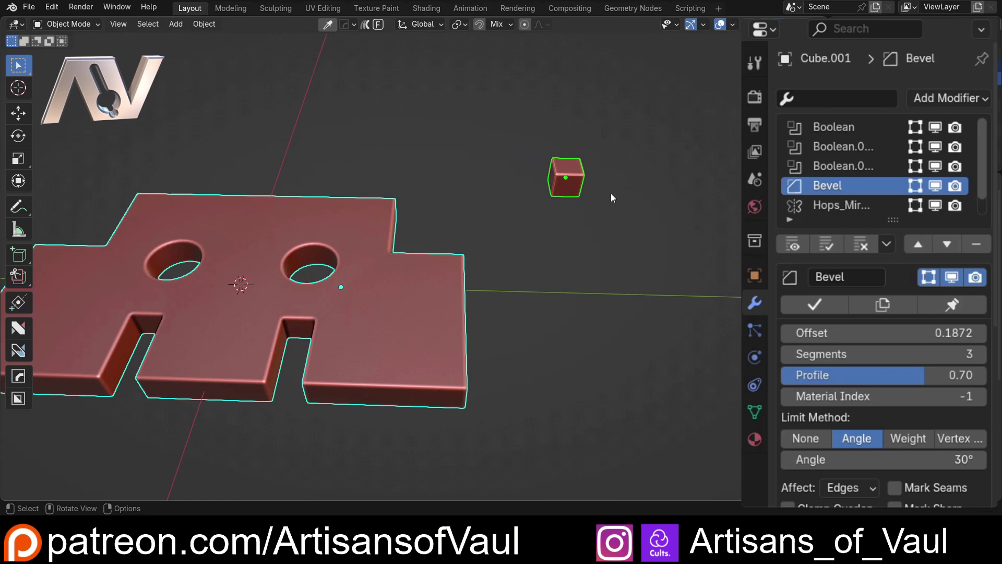
pyautogui.keyDown('shift'); pyautogui.moveTo(611, 193); pyautogui.dragTo(503, 186, button='middle'); pyautogui.keyUp('shift')
pyautogui.scroll(4, 505, 167)
# Copy all the plate's modifiers onto the small cube with Ctrl+C Copy Modifiers.
pyautogui.scroll(-3, 534, 121)
pyautogui.click(477, 181)
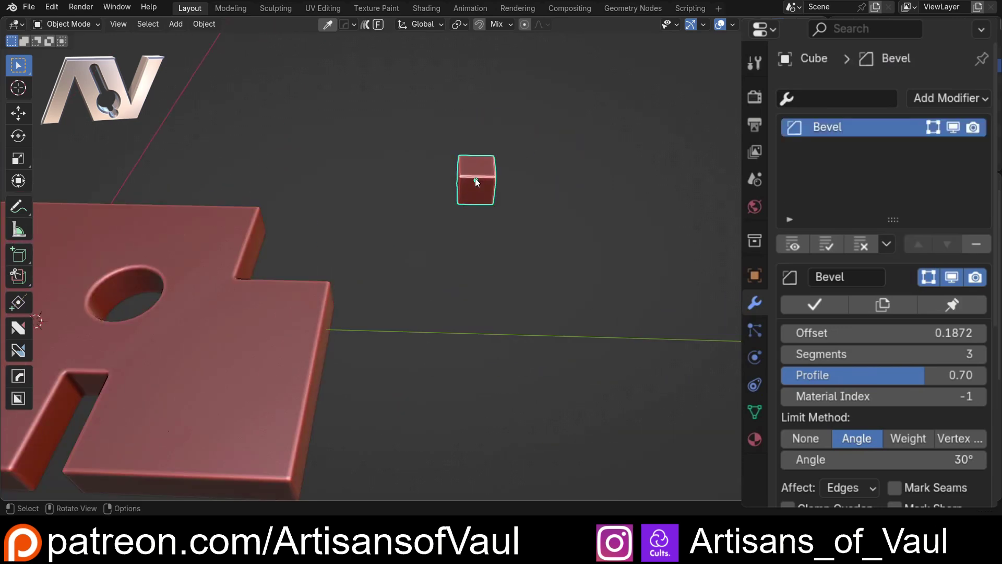
pyautogui.hotkey('ctrl', 'z')
pyautogui.keyDown('shift'); pyautogui.moveTo(423, 237); pyautogui.dragTo(560, 233, button='middle'); pyautogui.keyUp('shift')
pyautogui.keyDown('shift'); pyautogui.click(600, 180); pyautogui.keyUp('shift')
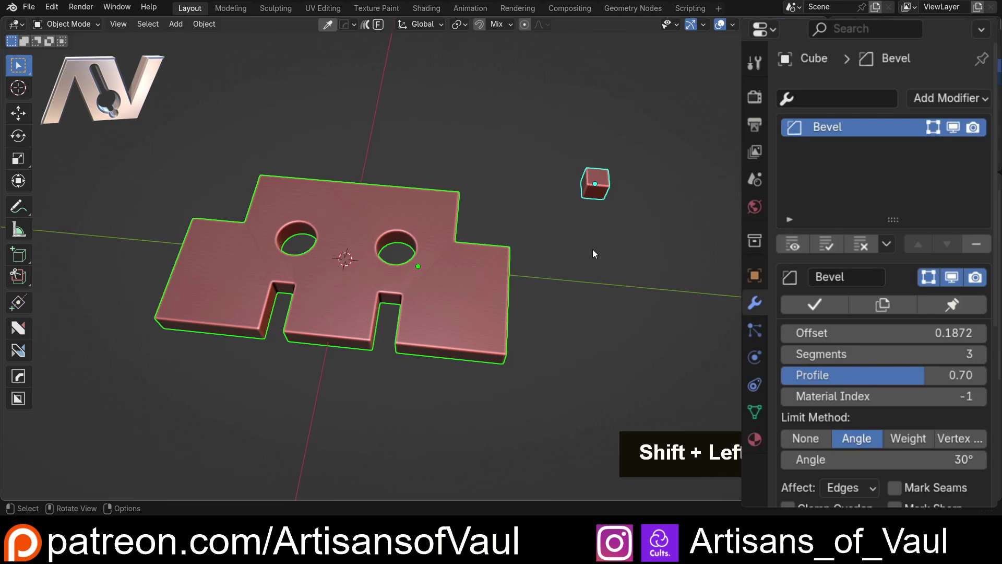
pyautogui.keyDown('shift'); pyautogui.click(472, 268); pyautogui.keyUp('shift')
pyautogui.hotkey('ctrl', 'c')
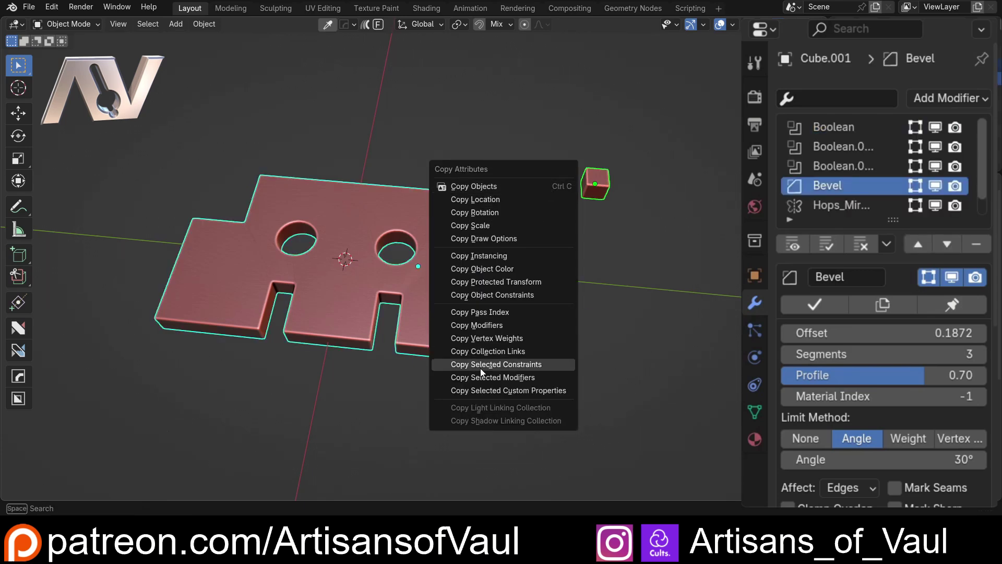
pyautogui.click(497, 327)
# Inspect the small cube's modifiers, then delete the cube.
pyautogui.doubleClick(594, 182)
pyautogui.click(455, 214)
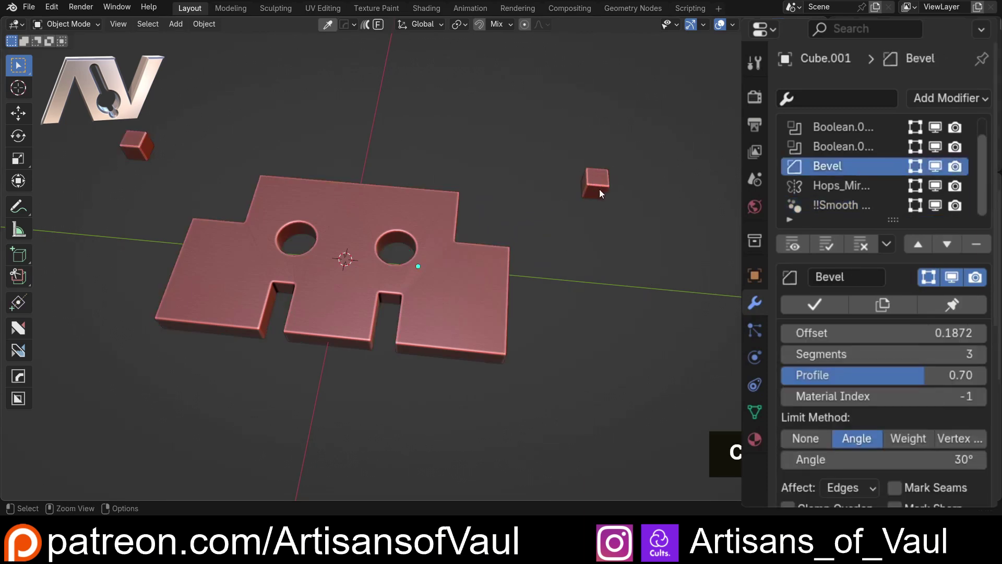
pyautogui.doubleClick(614, 178)
pyautogui.press('Delete')
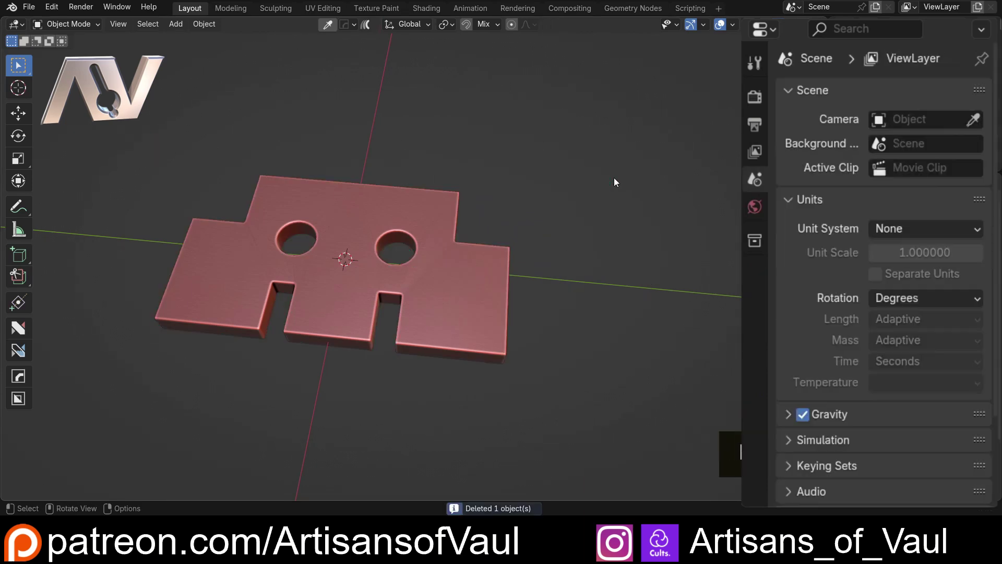
pyautogui.click(384, 318)
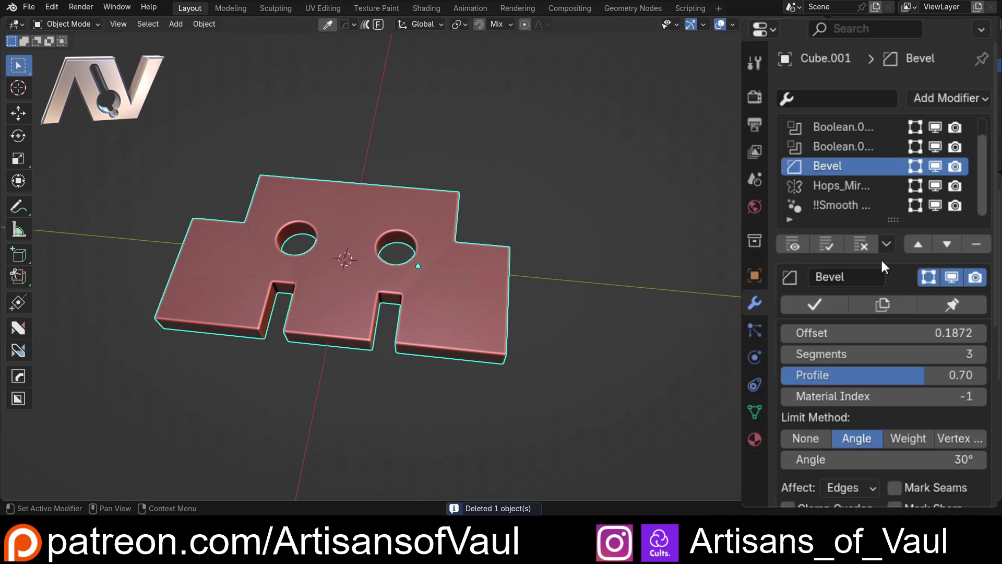
pyautogui.click(888, 239)
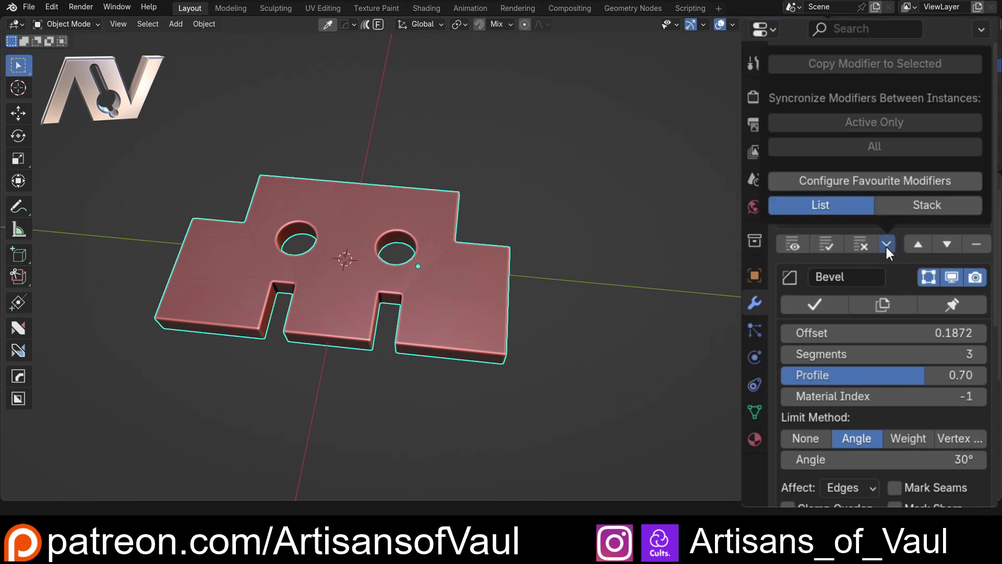
pyautogui.click(917, 206)
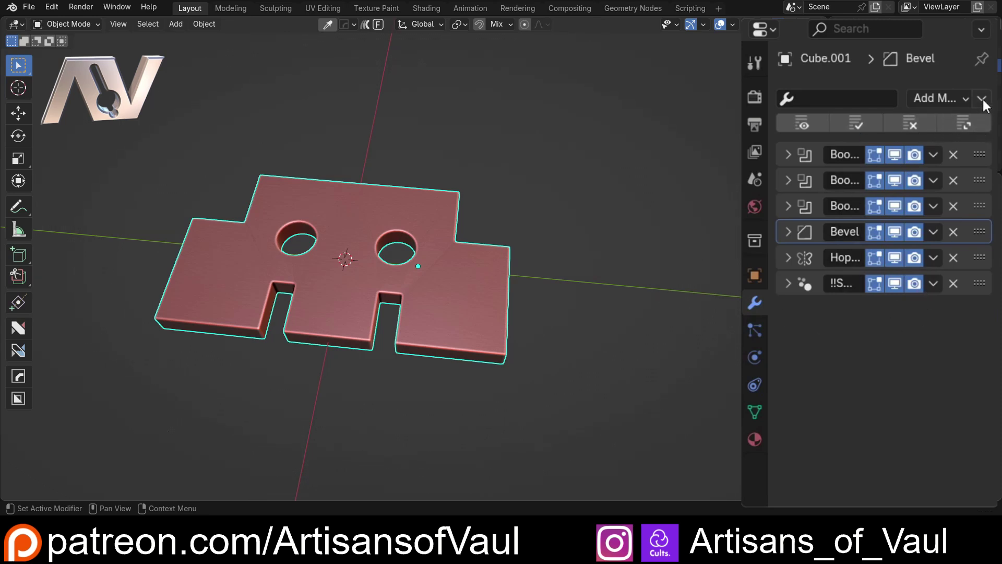
pyautogui.click(965, 123)
pyautogui.click(966, 122)
pyautogui.click(807, 127)
pyautogui.click(806, 127)
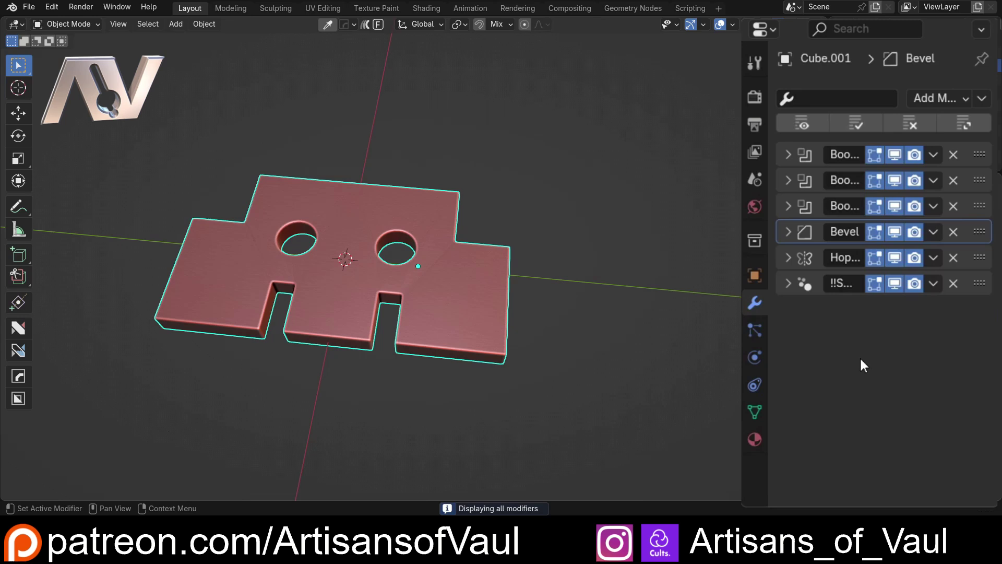
pyautogui.click(983, 99)
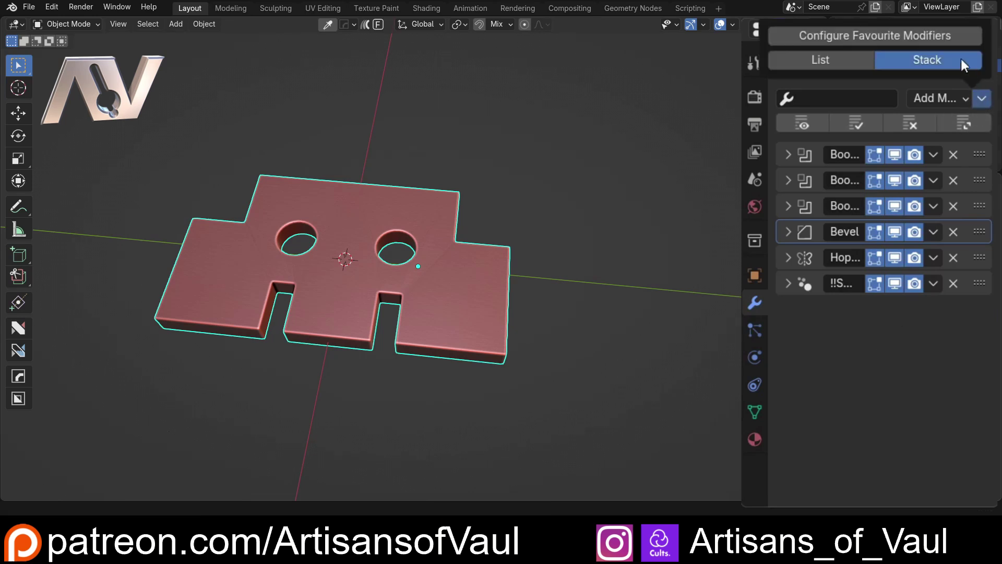
pyautogui.click(832, 60)
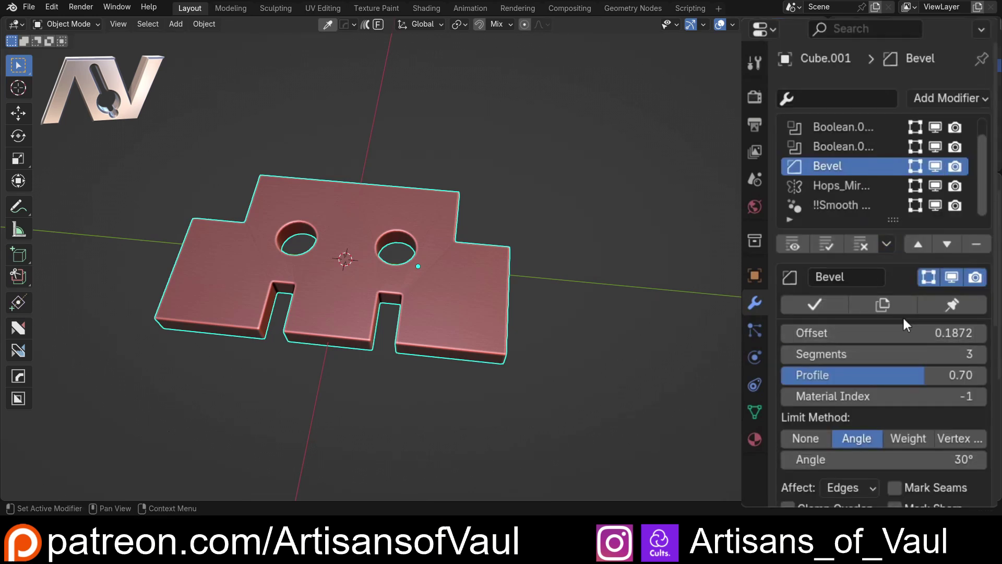
pyautogui.click(695, 318)
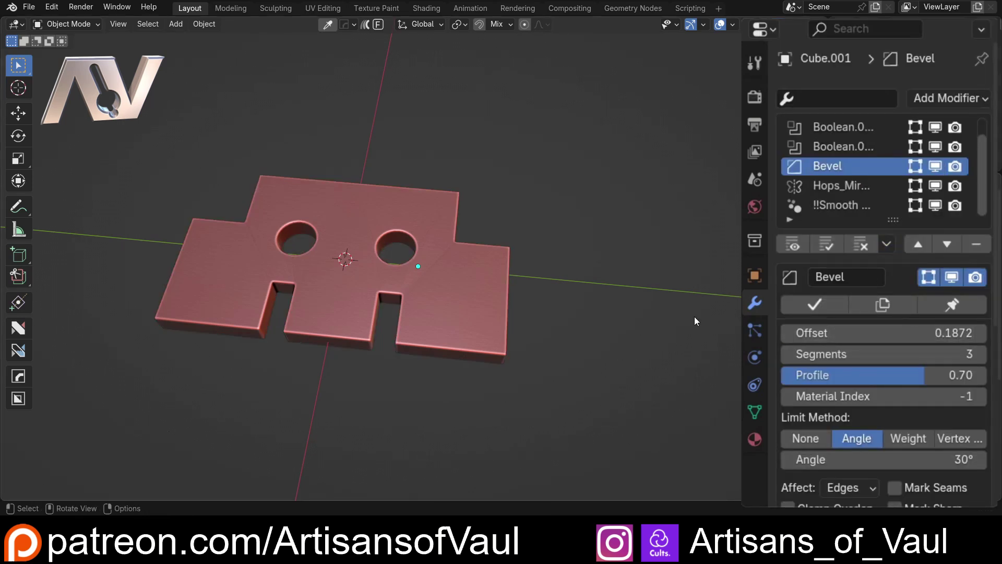
pyautogui.click(838, 151)
pyautogui.click(839, 165)
pyautogui.click(842, 146)
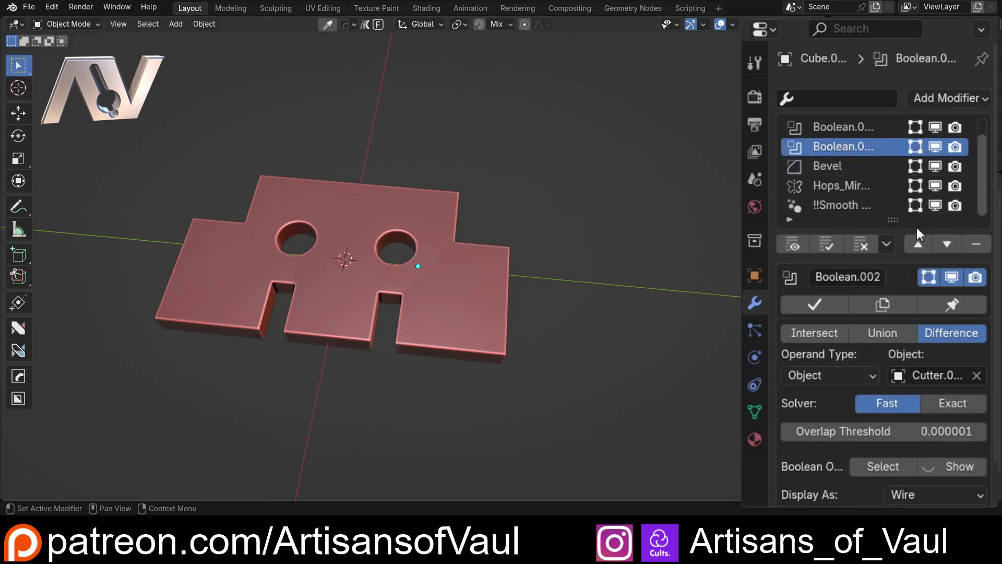
# Move Boolean.001 down two places, below Boolean.002 and Bevel.
pyautogui.click(862, 132)
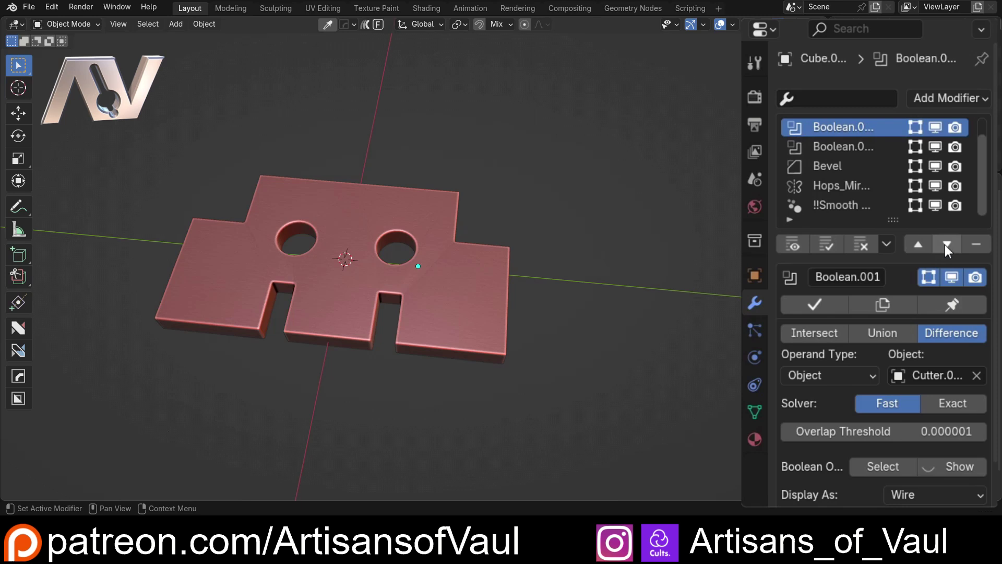
pyautogui.click(945, 244)
pyautogui.click(945, 244)
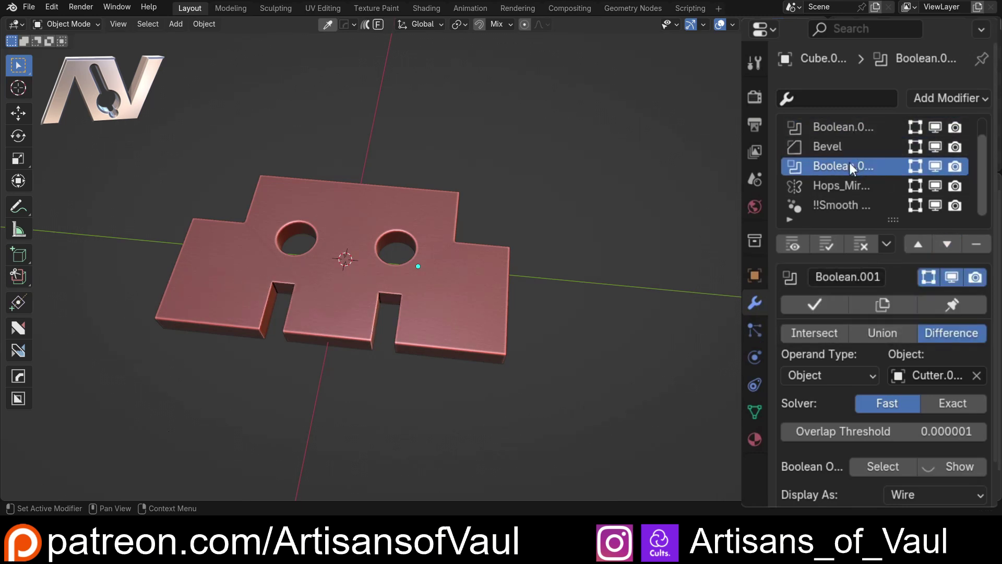
pyautogui.click(55, 8)
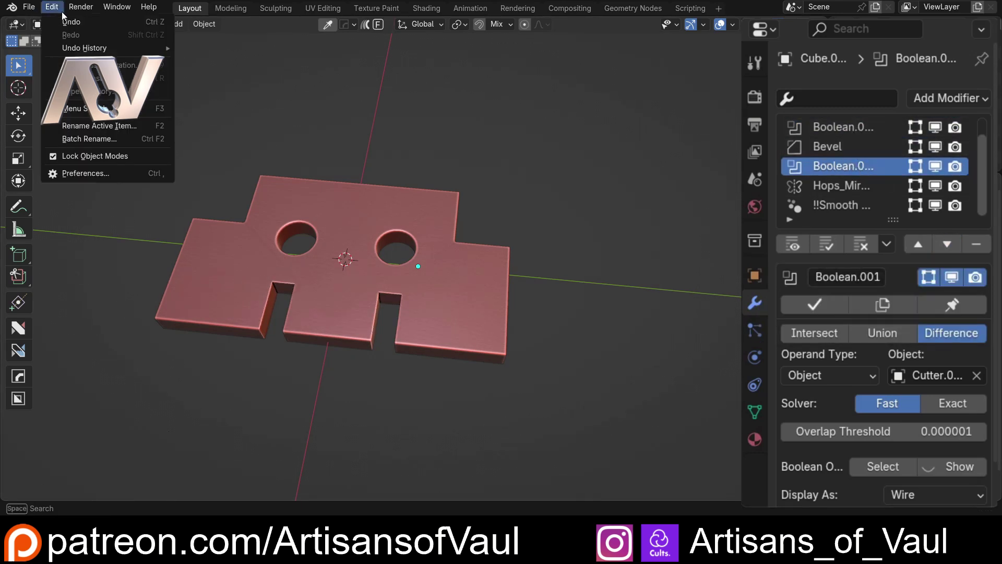
# Disable the Modifier List add-on and drag a Boolean back above Bevel.
pyautogui.click(102, 174)
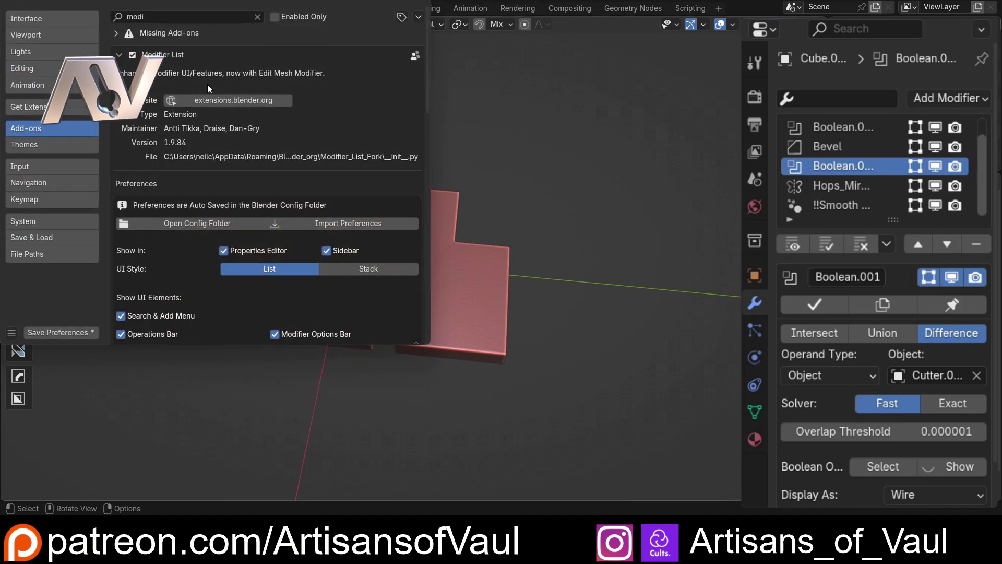
pyautogui.click(133, 55)
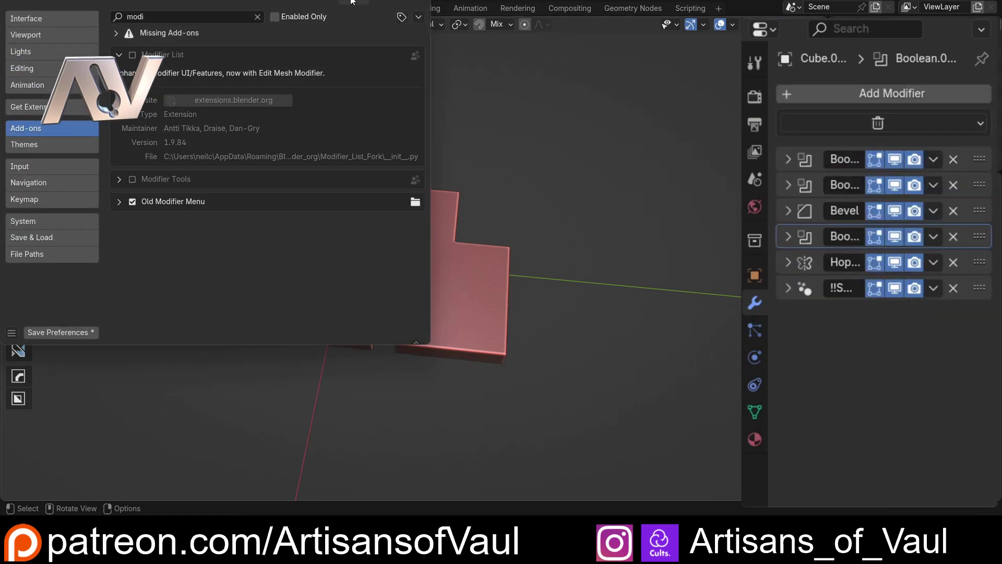
pyautogui.click(418, 3)
pyautogui.moveTo(980, 238); pyautogui.dragTo(978, 161)
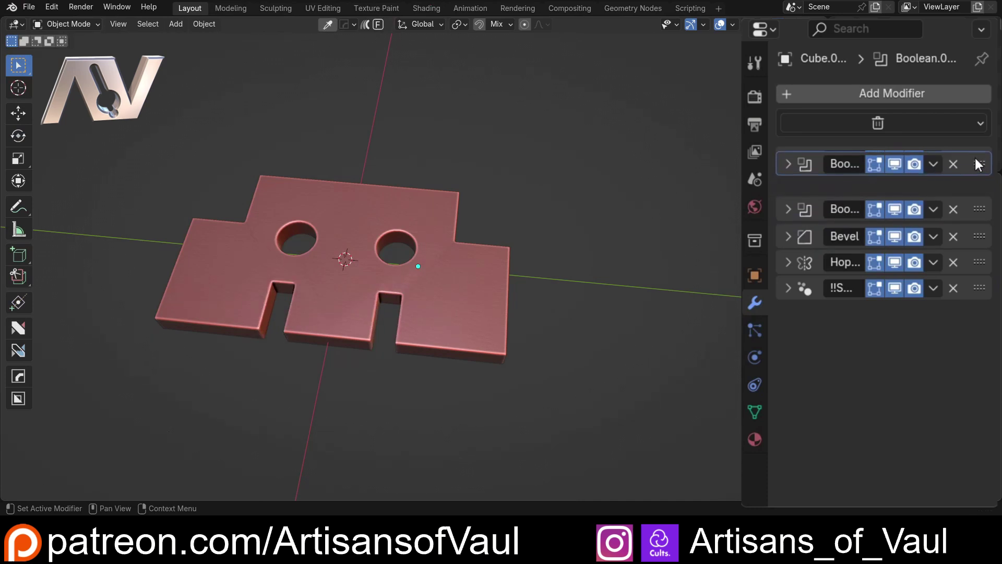
# Re-enable the Modifier List add-on in Preferences > Add-ons.
pyautogui.click(52, 7)
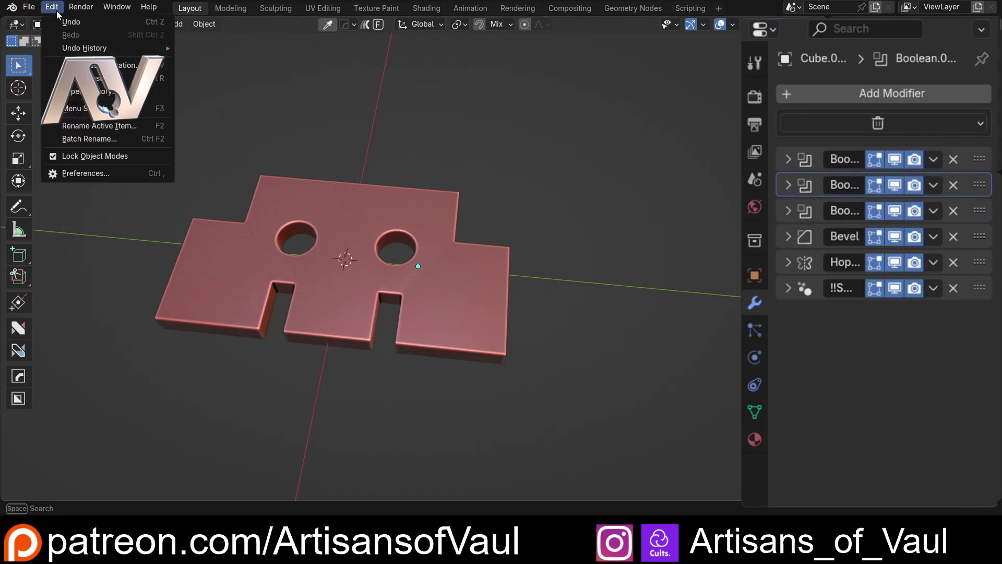
pyautogui.click(108, 174)
pyautogui.moveTo(225, 2); pyautogui.dragTo(404, 68)
pyautogui.click(311, 122)
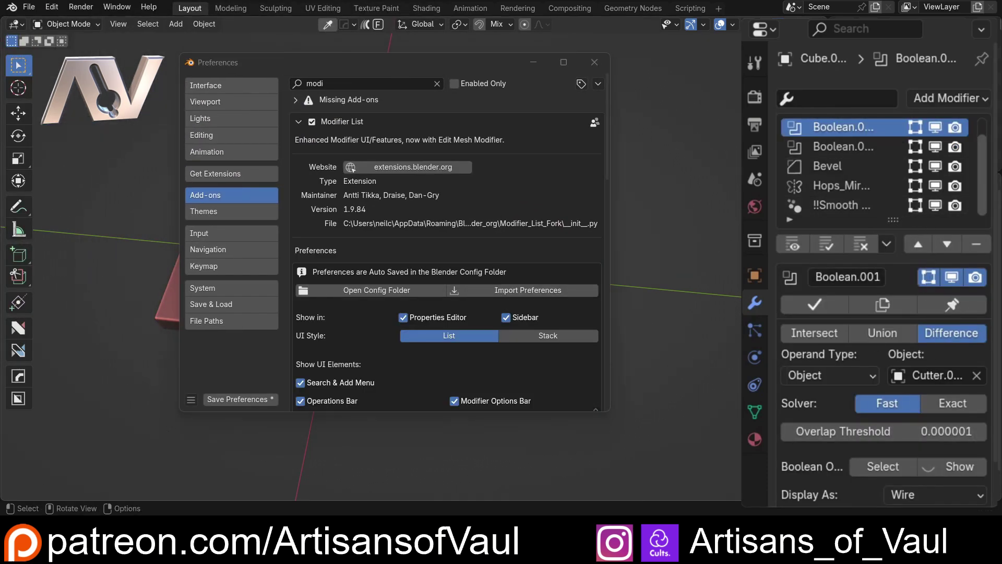
# In the Modifier List add-on preferences, mark Array, Bevel, Mirror and Solidify as favourites.
pyautogui.scroll(-7, 445, 223)
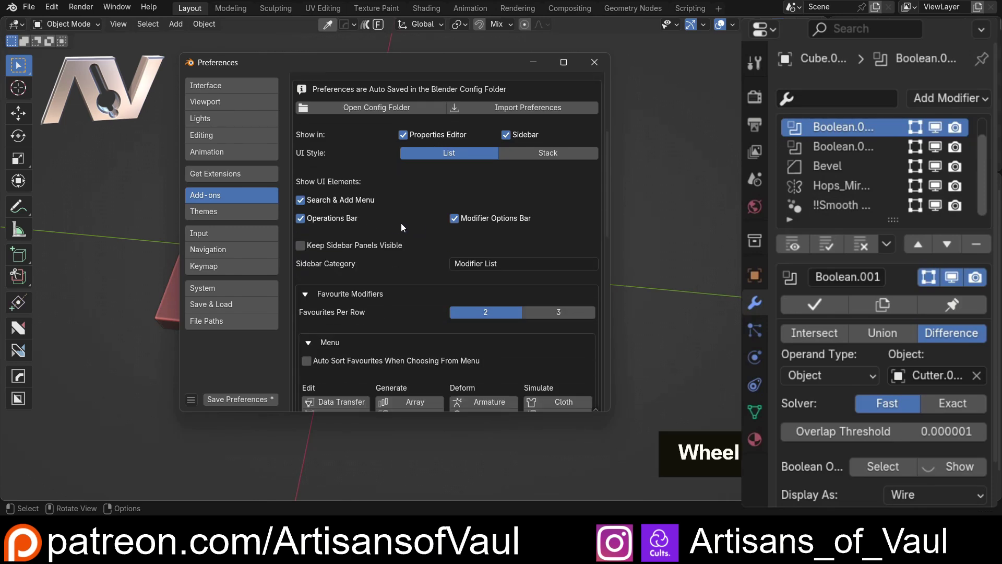
pyautogui.scroll(-6, 391, 212)
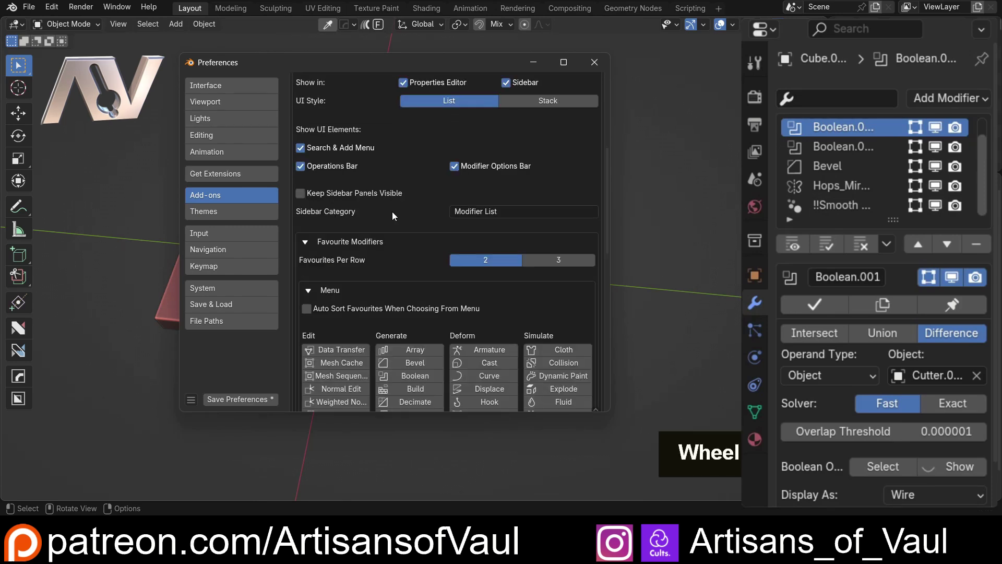
pyautogui.scroll(-4, 399, 205)
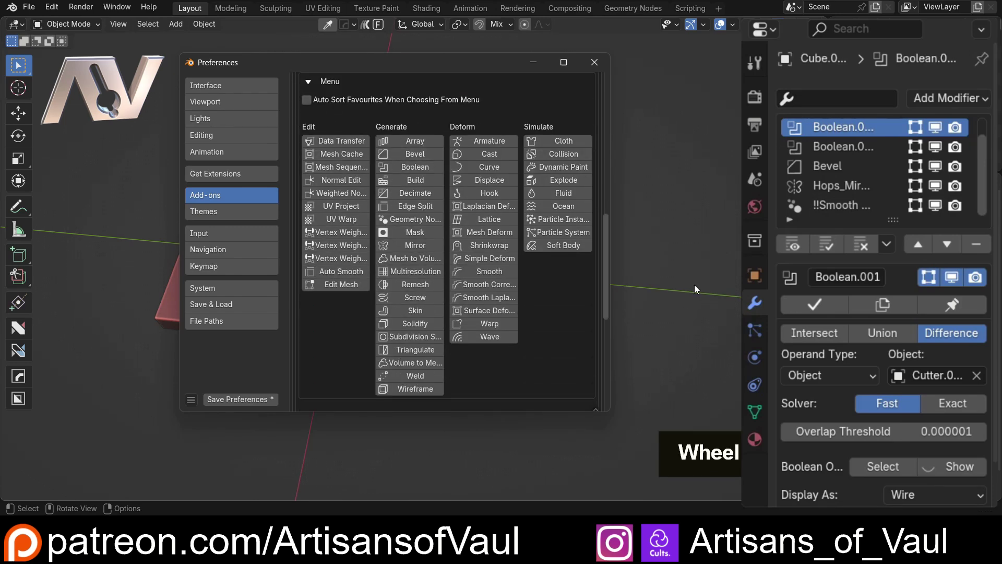
pyautogui.click(810, 122)
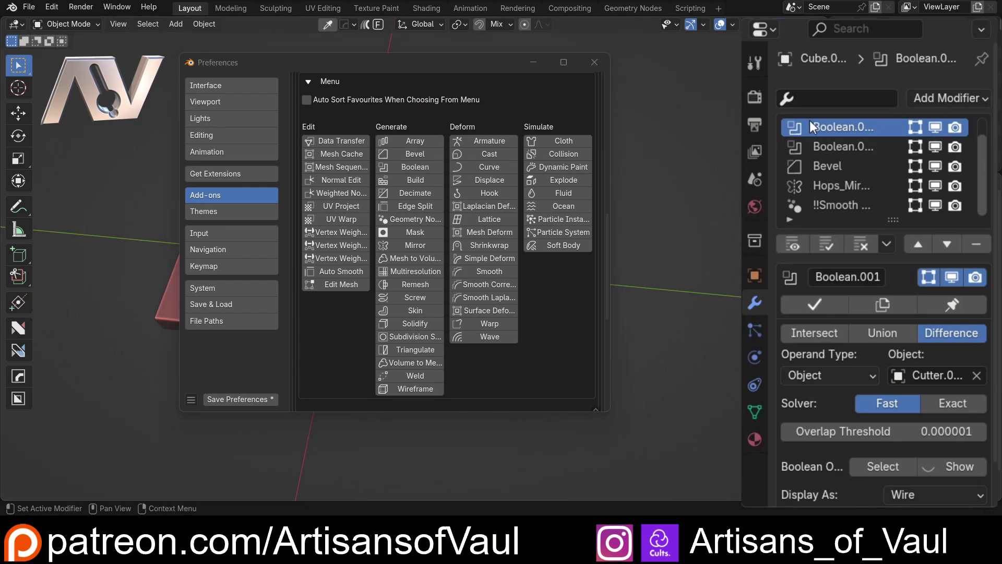
pyautogui.click(415, 141)
pyautogui.click(412, 155)
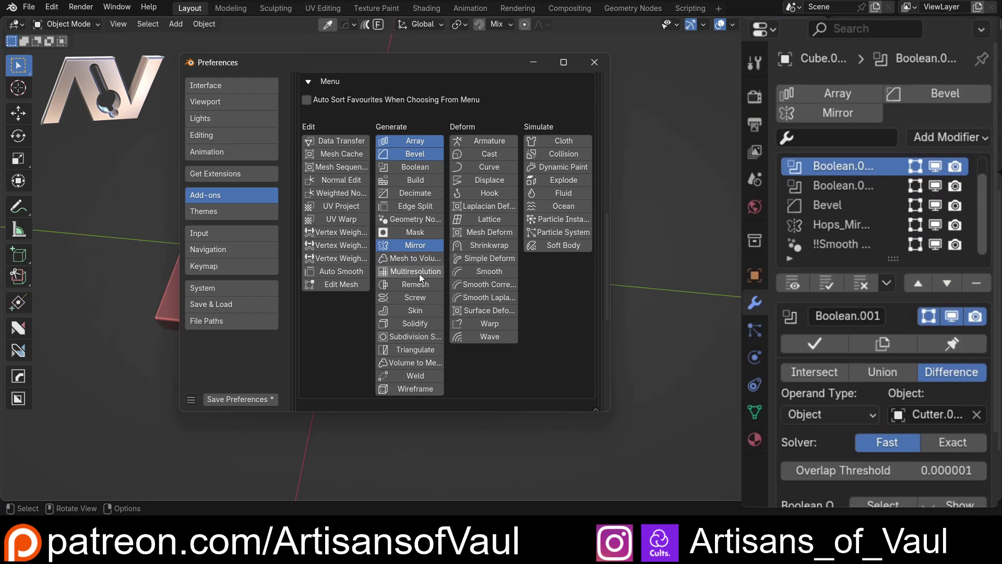
pyautogui.click(414, 323)
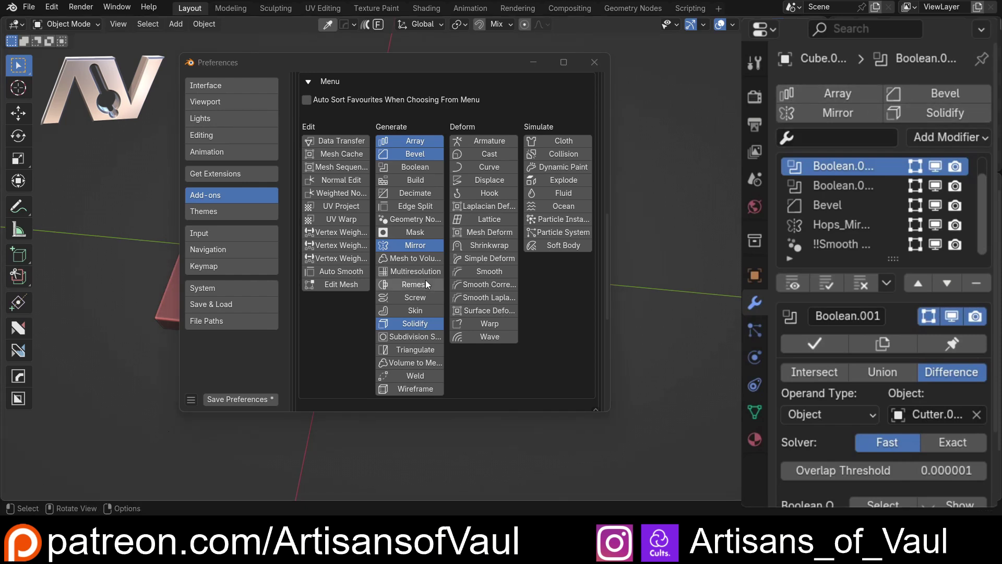
pyautogui.scroll(-5, 447, 277)
pyautogui.scroll(-5, 447, 278)
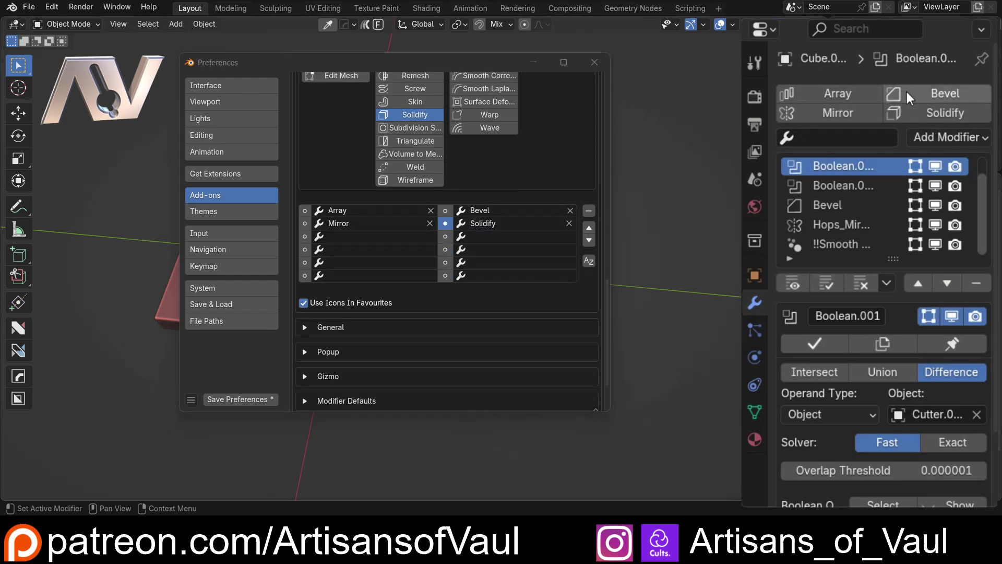
# Move the Mirror favourite ahead of Bevel, then sort the favourites alphabetically.
pyautogui.click(391, 223)
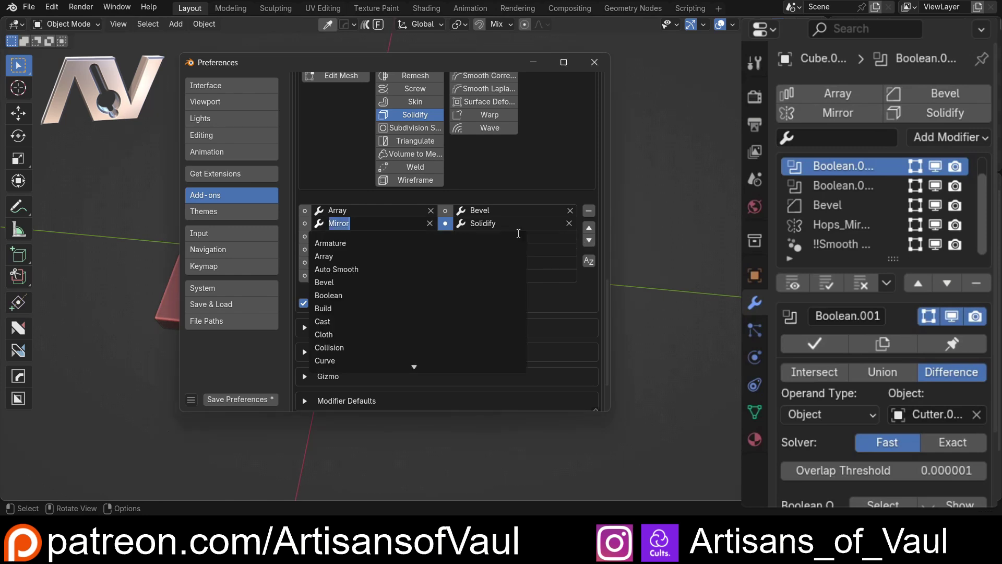
pyautogui.press('Escape')
pyautogui.click(304, 223)
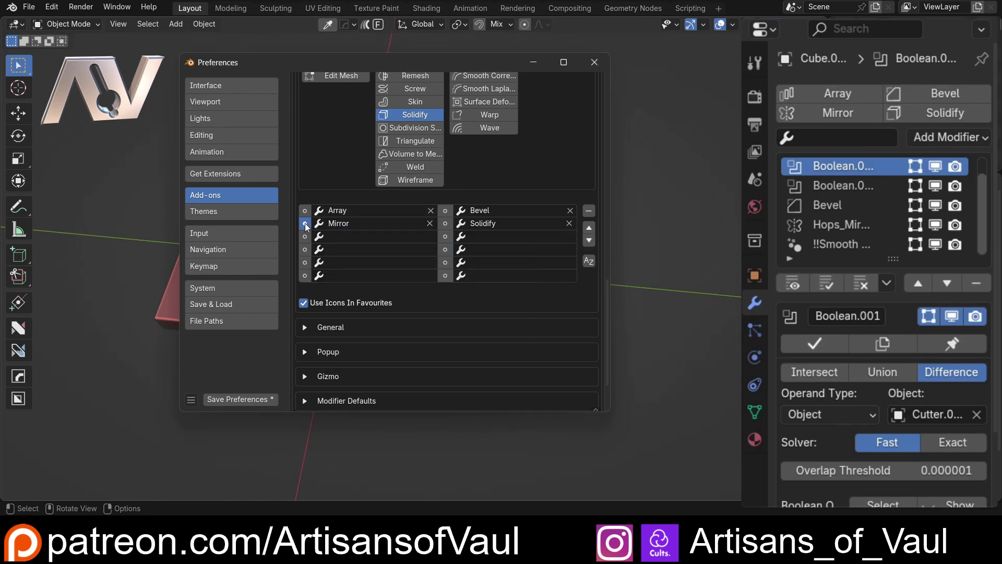
pyautogui.click(589, 228)
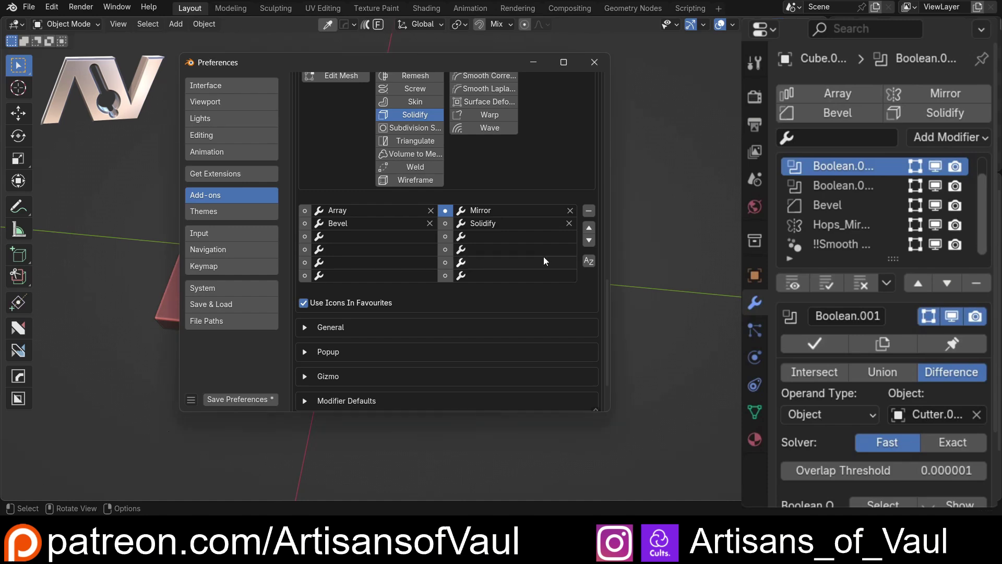
pyautogui.click(593, 261)
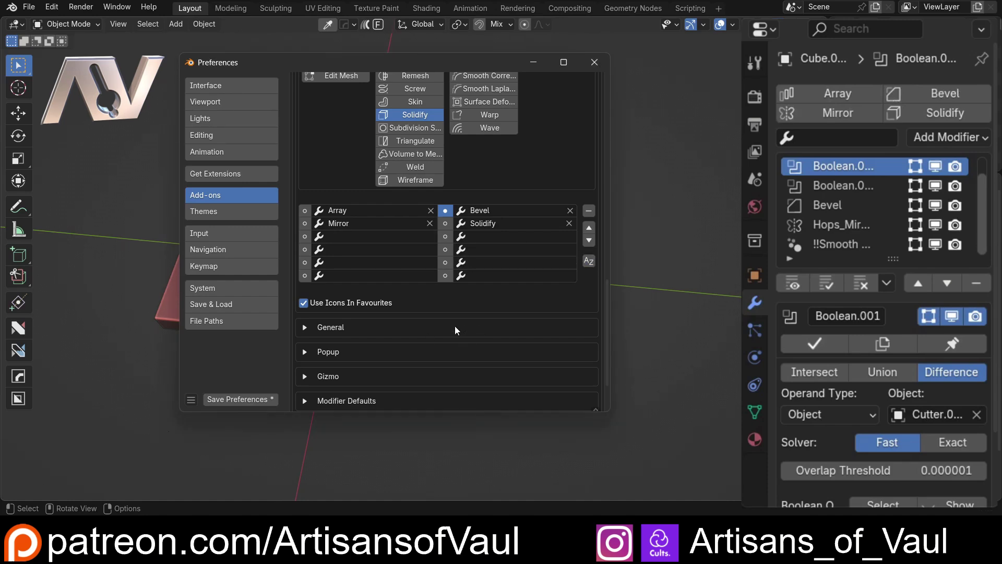
# Remove Solidify, Mirror, Bevel and Array from the favourite modifiers.
pyautogui.scroll(5, 427, 292)
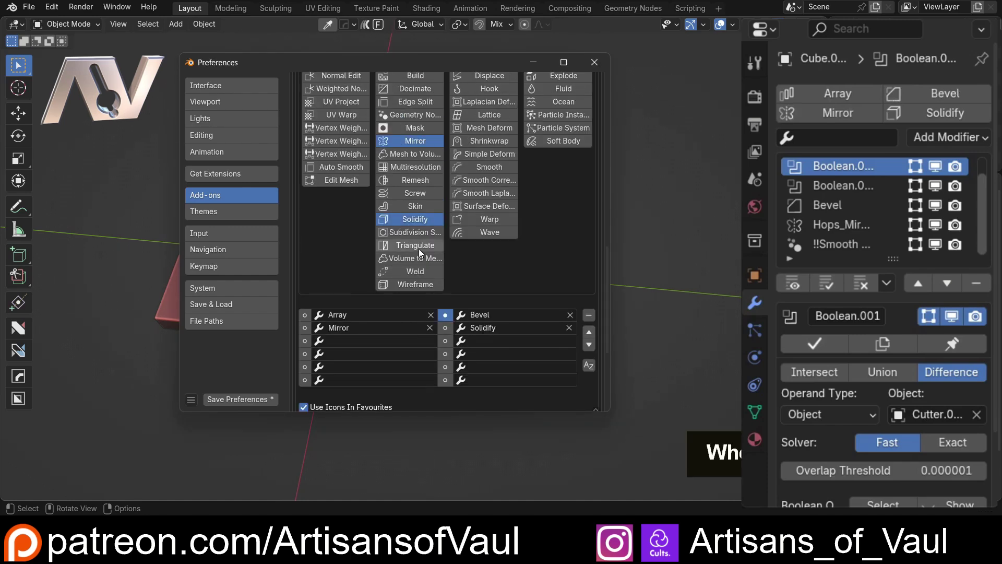
pyautogui.click(414, 220)
pyautogui.click(415, 142)
pyautogui.scroll(5, 479, 196)
pyautogui.click(426, 153)
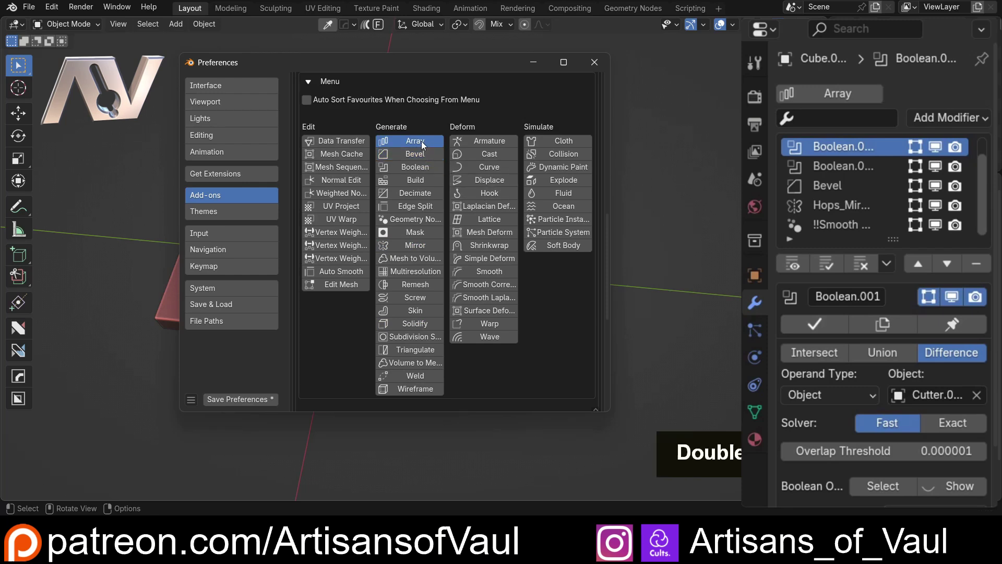
pyautogui.click(421, 141)
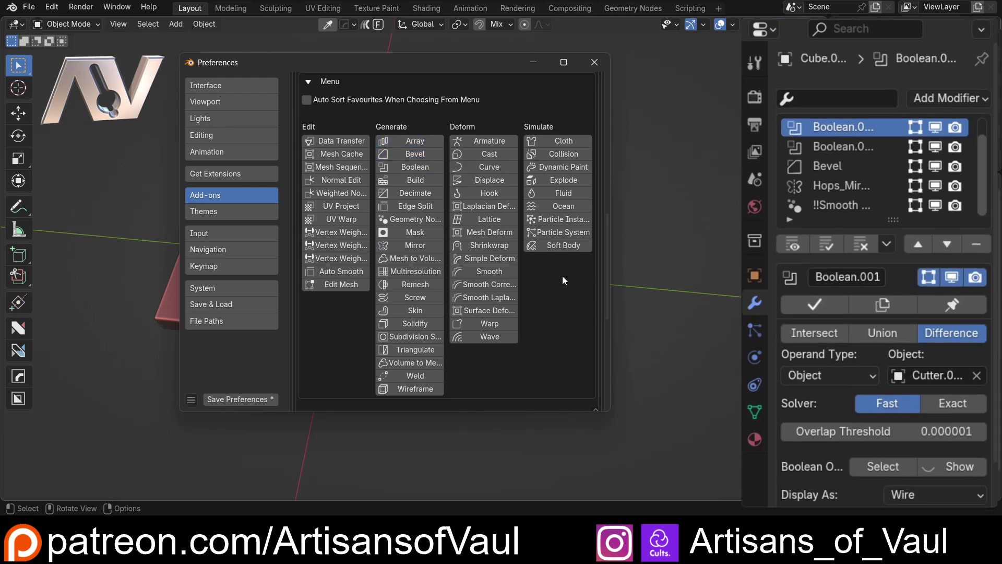
pyautogui.scroll(-10, 562, 276)
# Close Preferences, delete and restore the Boolean modifier, then enable Show Timings.
pyautogui.click(594, 62)
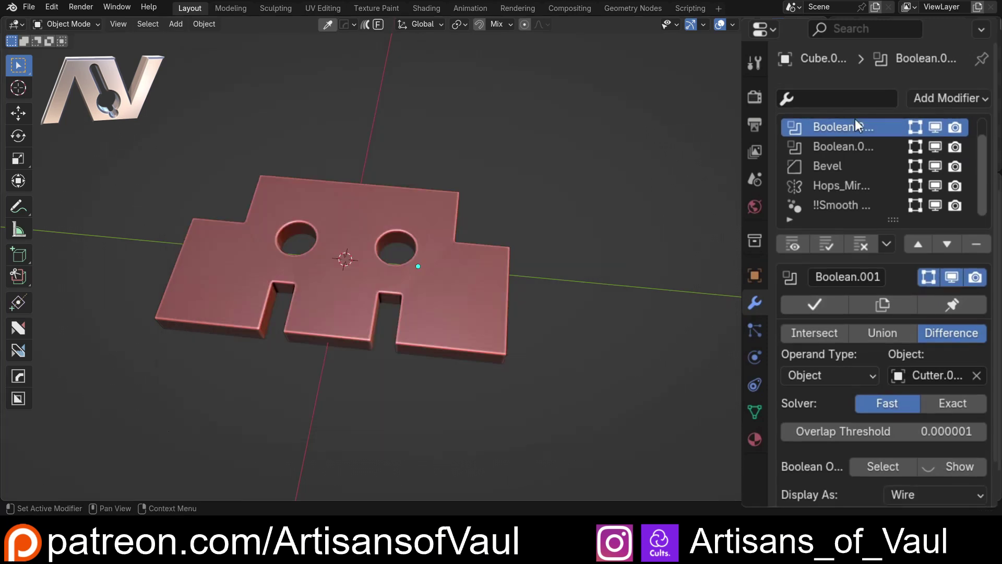
pyautogui.doubleClick(845, 121)
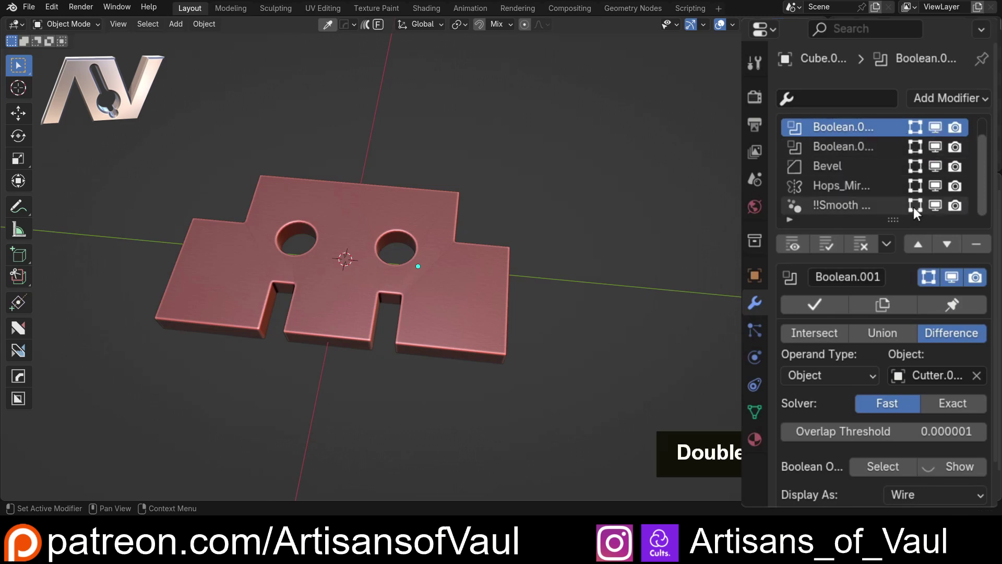
pyautogui.click(978, 245)
pyautogui.hotkey('ctrl', 'z')
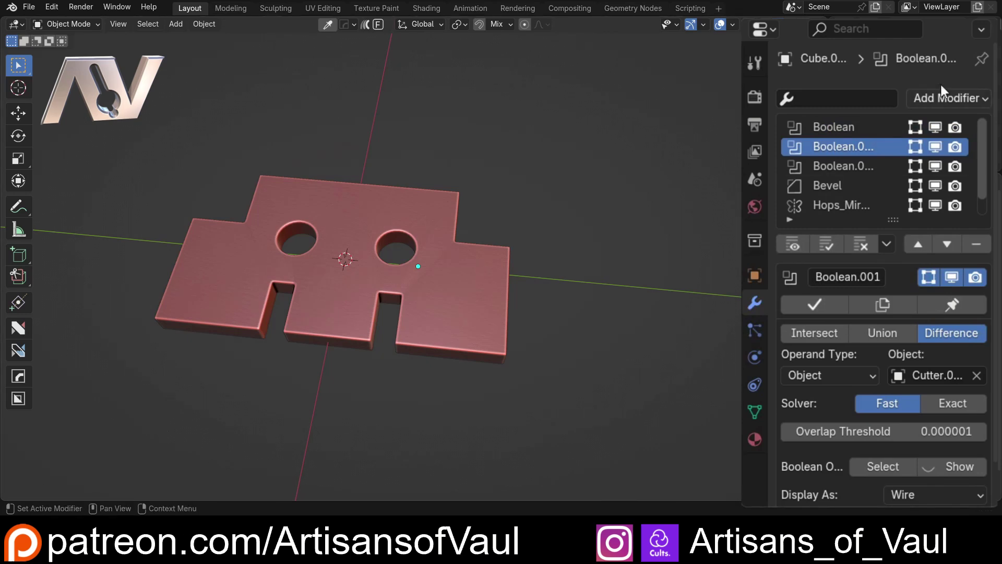
pyautogui.click(982, 30)
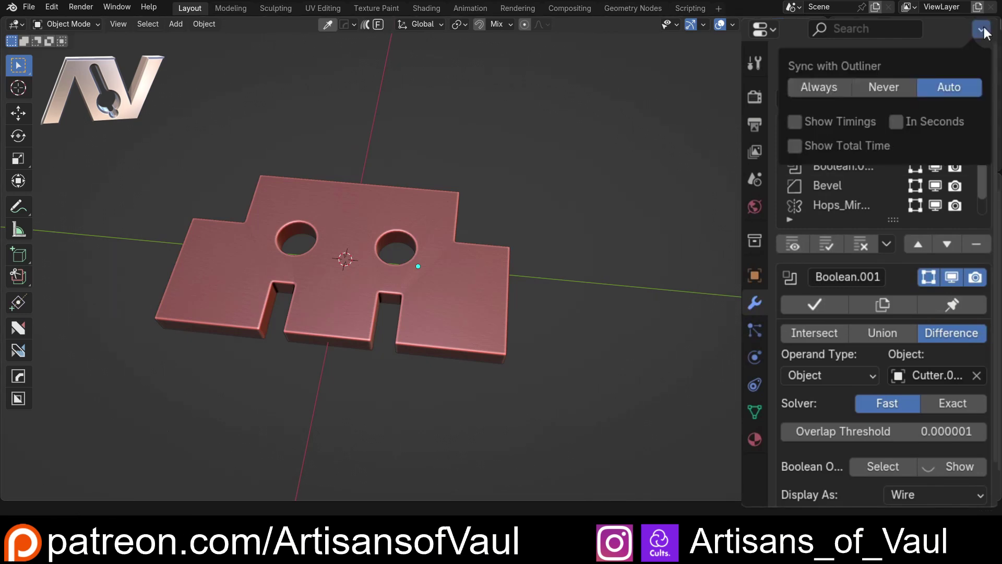
pyautogui.click(794, 120)
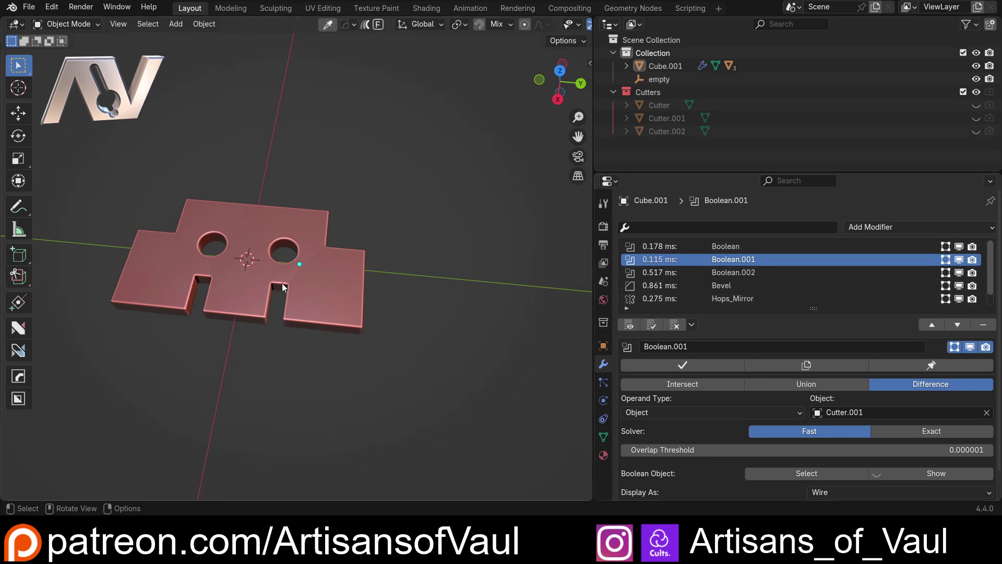
# Move plate Cube.001 by about (-1.58, -0.14, 1.17) and widen the 3D viewport.
pyautogui.moveTo(282, 288); pyautogui.dragTo(324, 261, button='middle')
pyautogui.click(332, 256)
pyautogui.press('g')
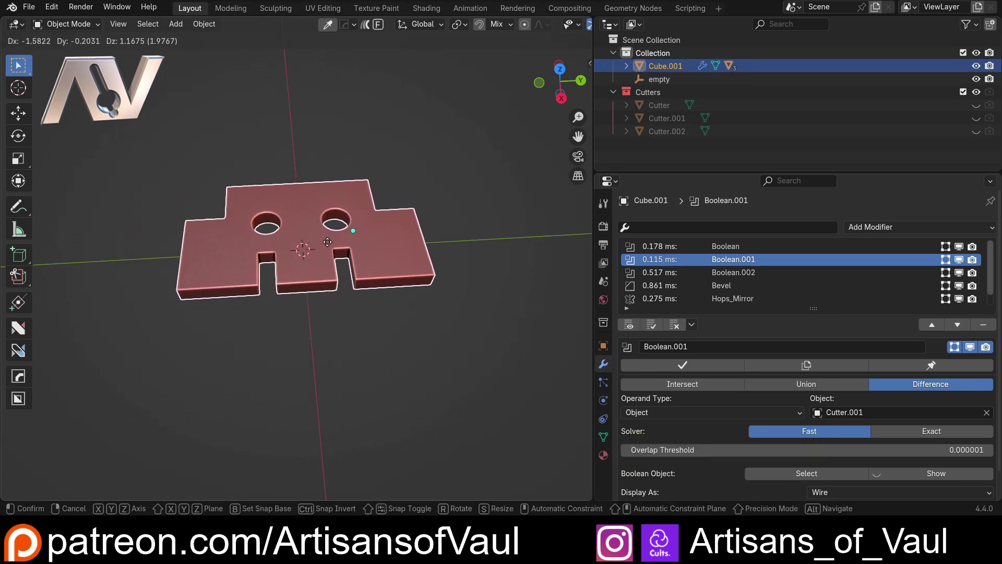
pyautogui.click(327, 242)
pyautogui.keyDown('shift'); pyautogui.moveTo(425, 218); pyautogui.dragTo(447, 215, button='middle'); pyautogui.keyUp('shift')
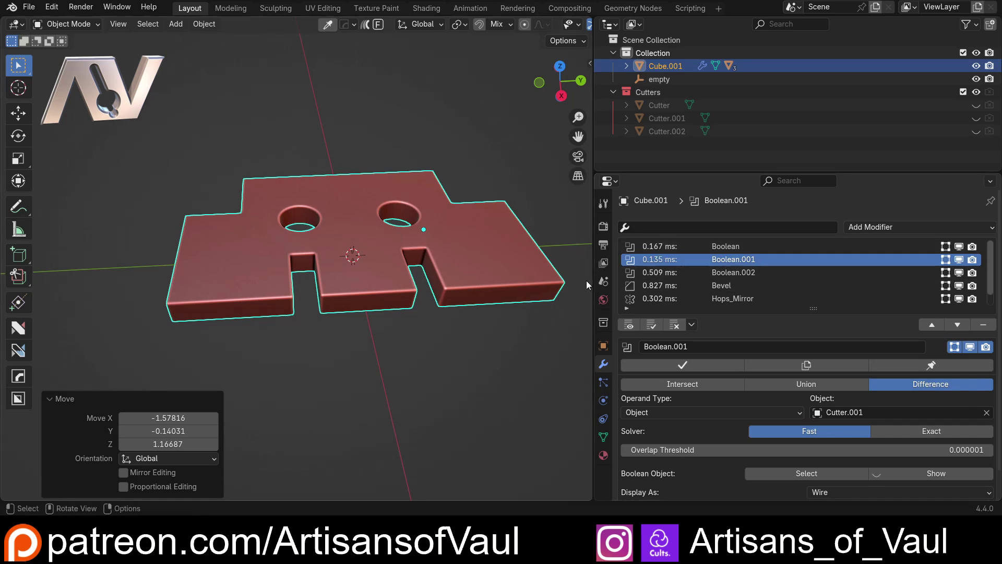
pyautogui.moveTo(593, 281); pyautogui.dragTo(822, 264)
# Toggle Show Total Time on and back off, then disable Show Timings in the modifier list.
pyautogui.click(991, 182)
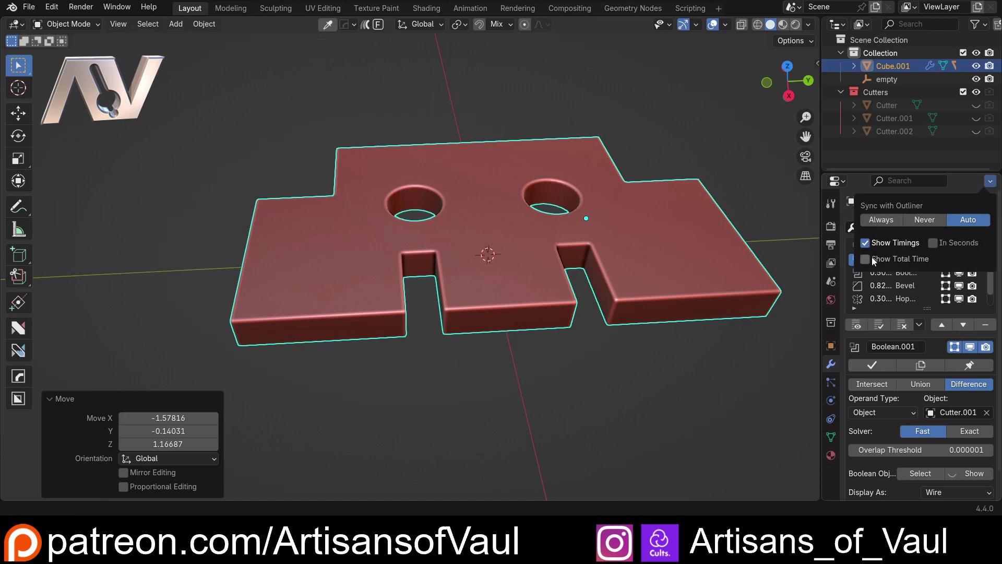
pyautogui.click(872, 257)
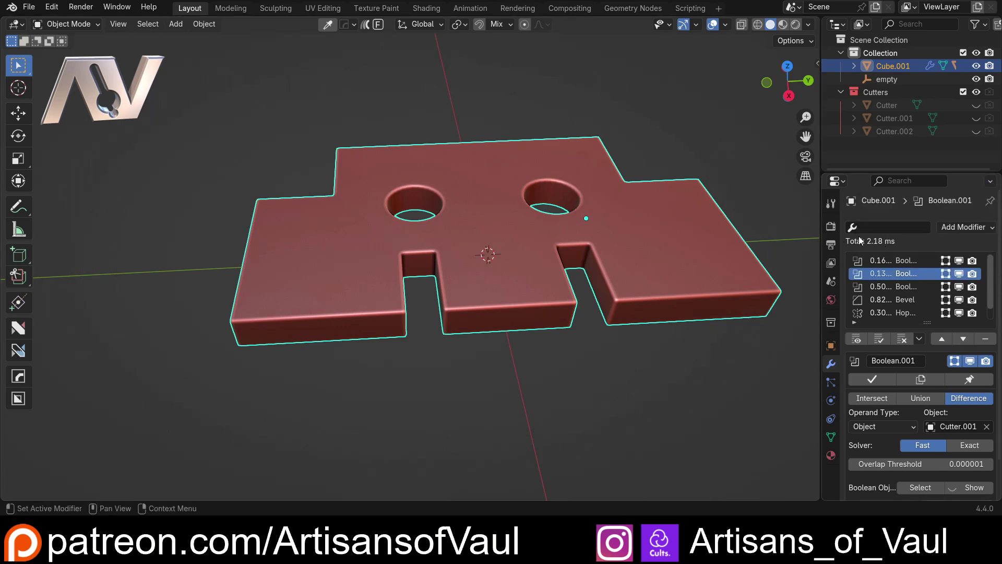
pyautogui.moveTo(684, 210); pyautogui.dragTo(628, 258, button='middle')
pyautogui.scroll(-3, 672, 210)
pyautogui.click(990, 181)
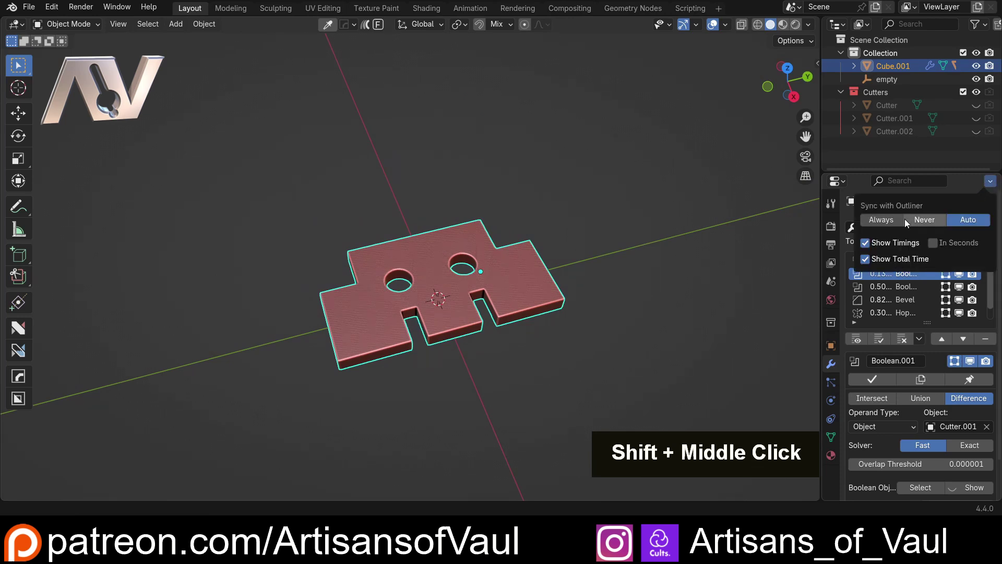
pyautogui.click(865, 259)
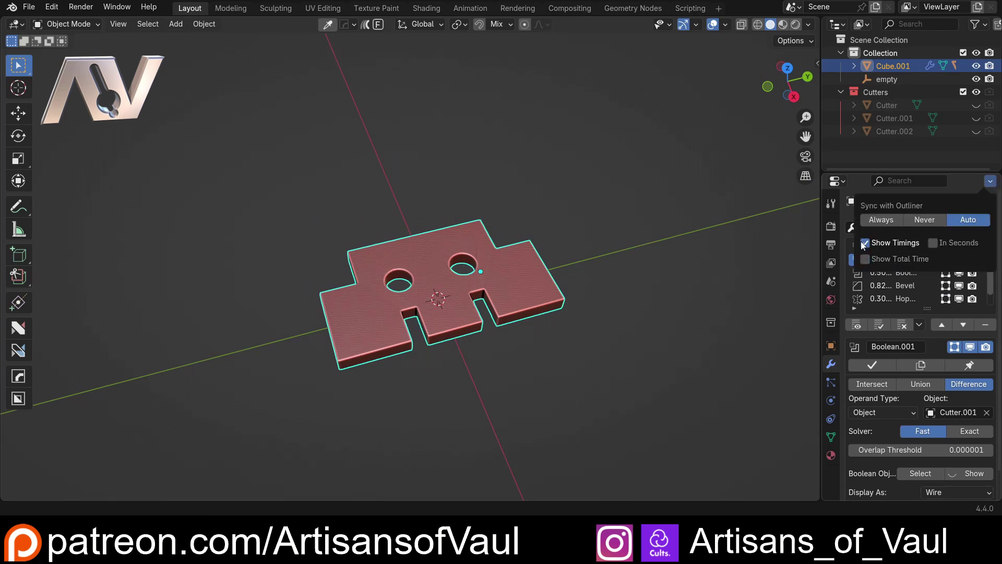
pyautogui.click(864, 243)
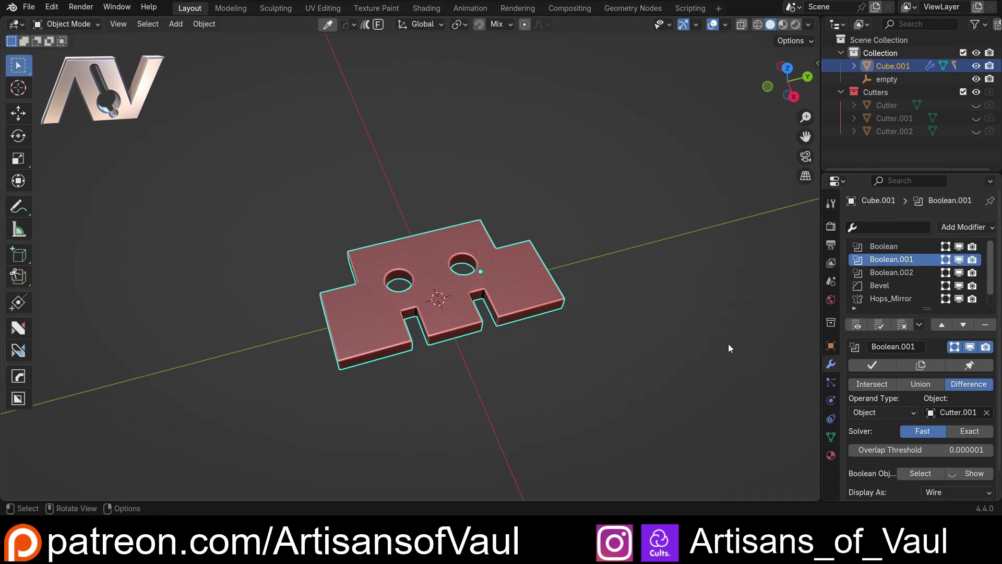
pyautogui.moveTo(712, 294)
pyautogui.mouseDown(button='middle')
pyautogui.moveTo(726, 320)
pyautogui.moveTo(713, 284)
pyautogui.mouseUp(button='middle')
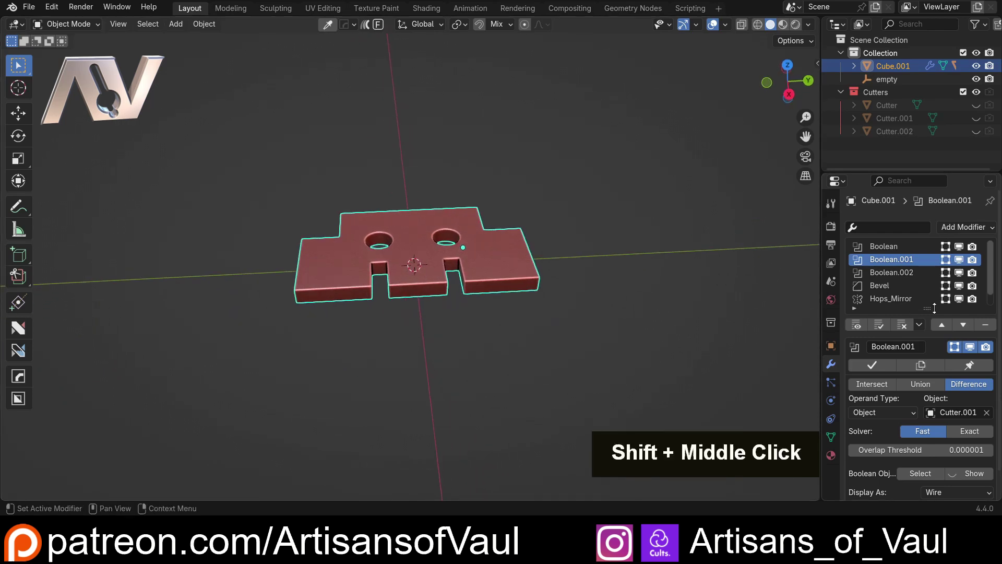
pyautogui.scroll(-1, 933, 391)
pyautogui.scroll(1, 932, 391)
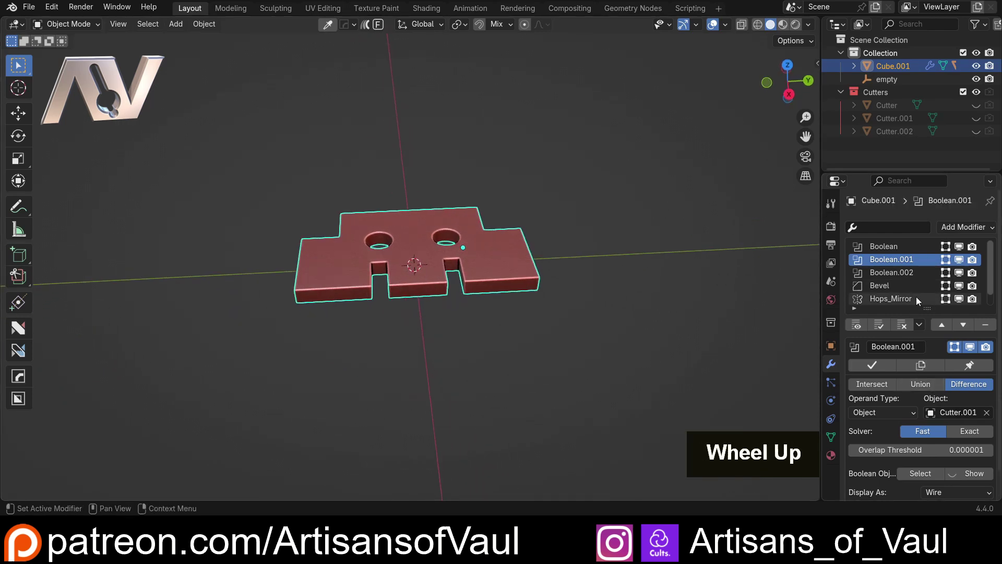